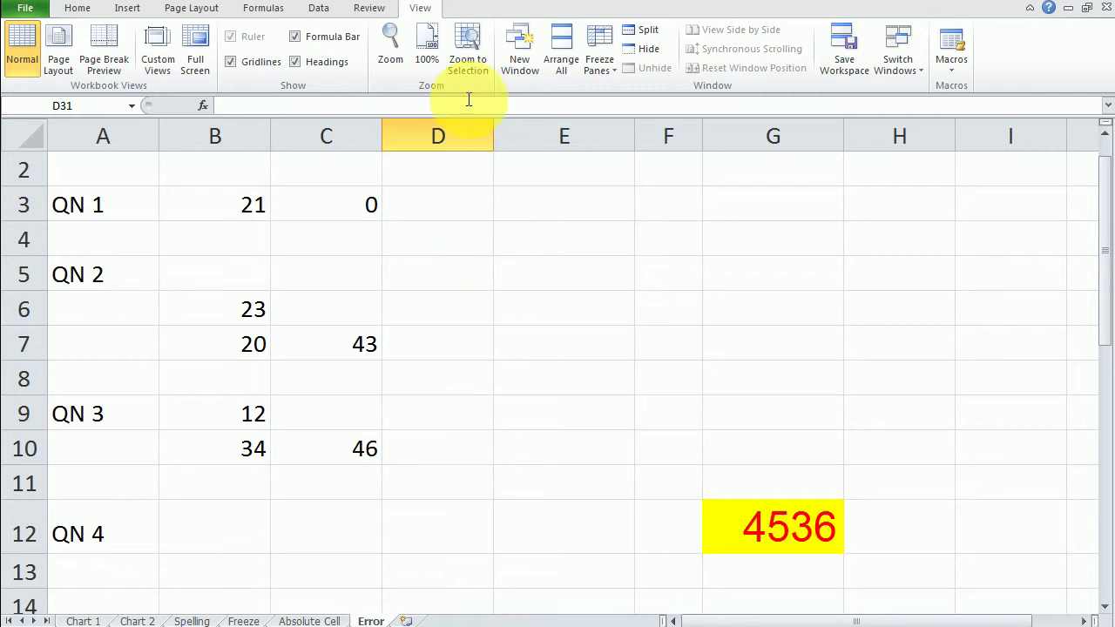
# Inspect the formula in cell B4 on the Absolute Cell sheet.
pyautogui.click(315, 620)
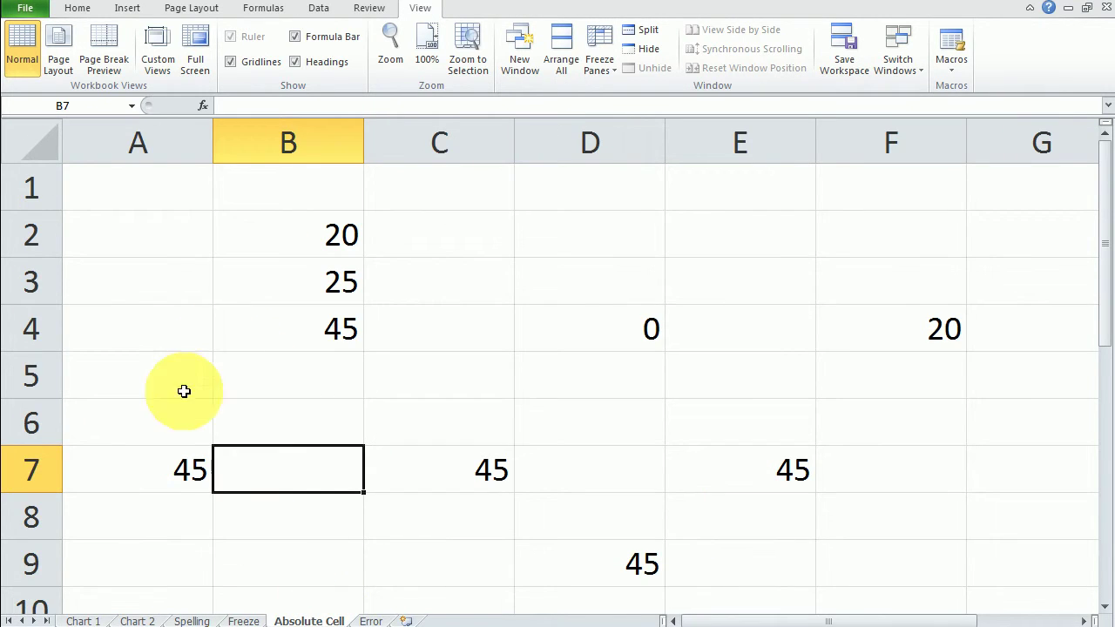
pyautogui.click(297, 354)
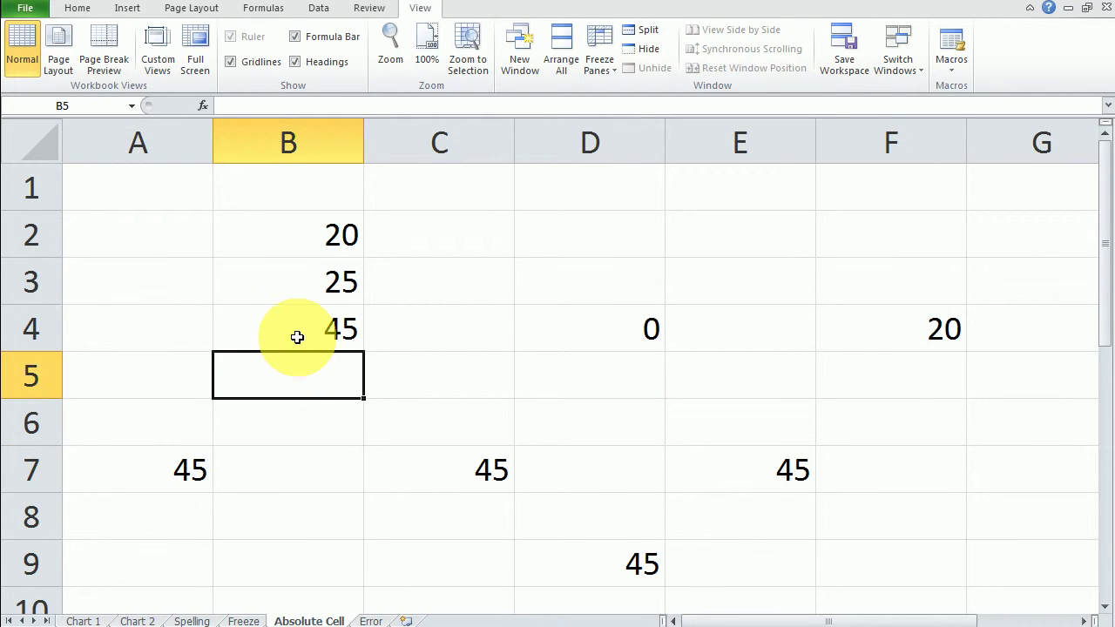
pyautogui.click(294, 336)
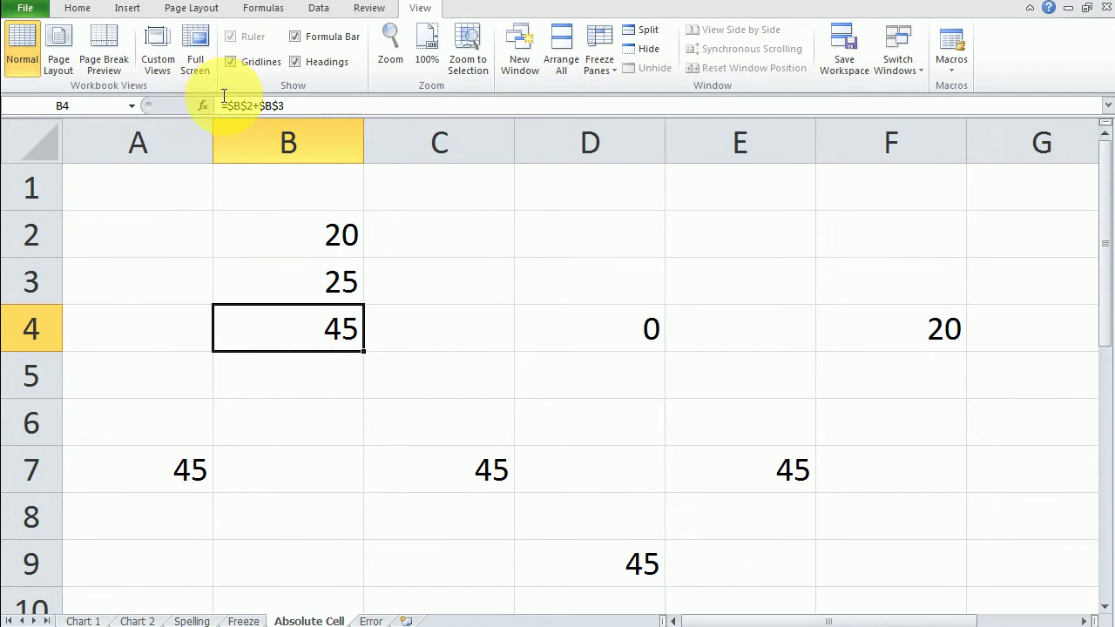
# Return to the Error sheet and examine the QN 1 cells B3, C3 and D3.
pyautogui.click(371, 620)
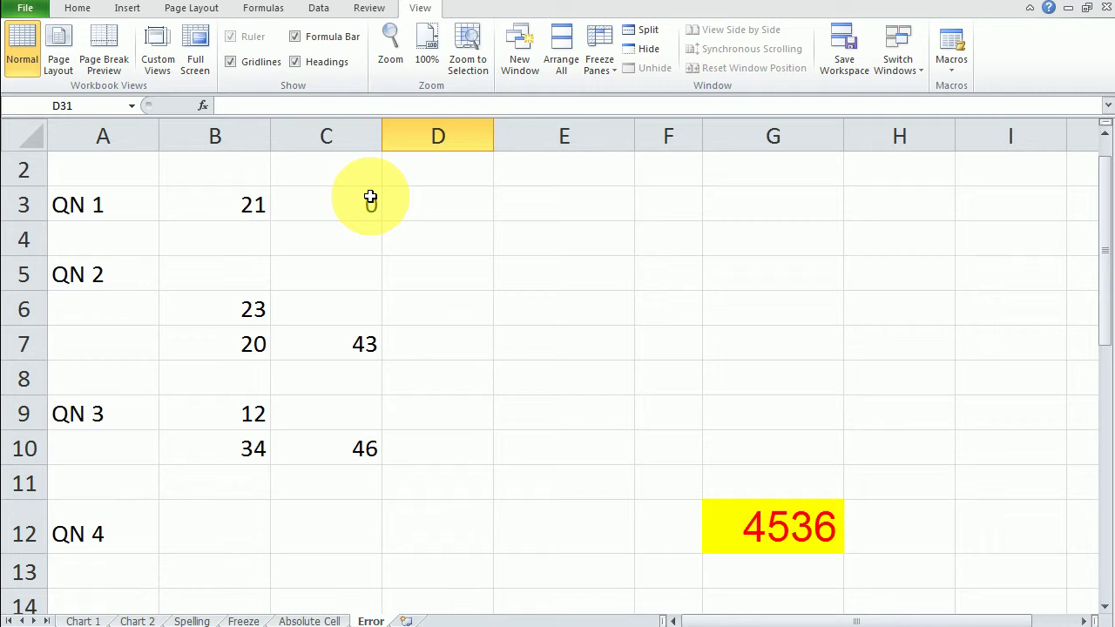
pyautogui.click(414, 202)
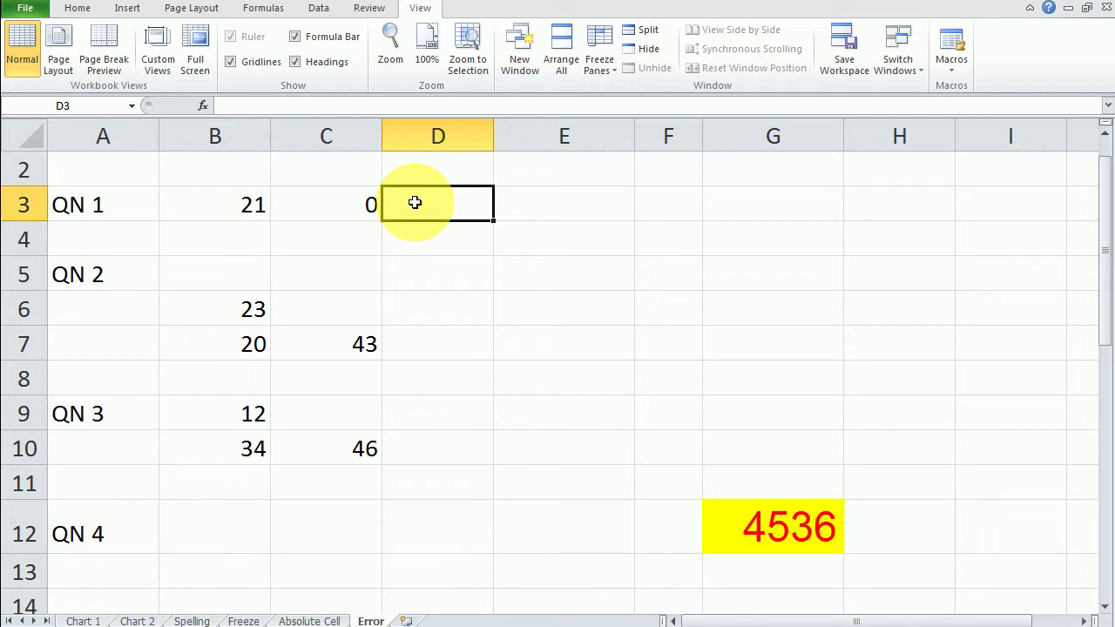
pyautogui.click(242, 213)
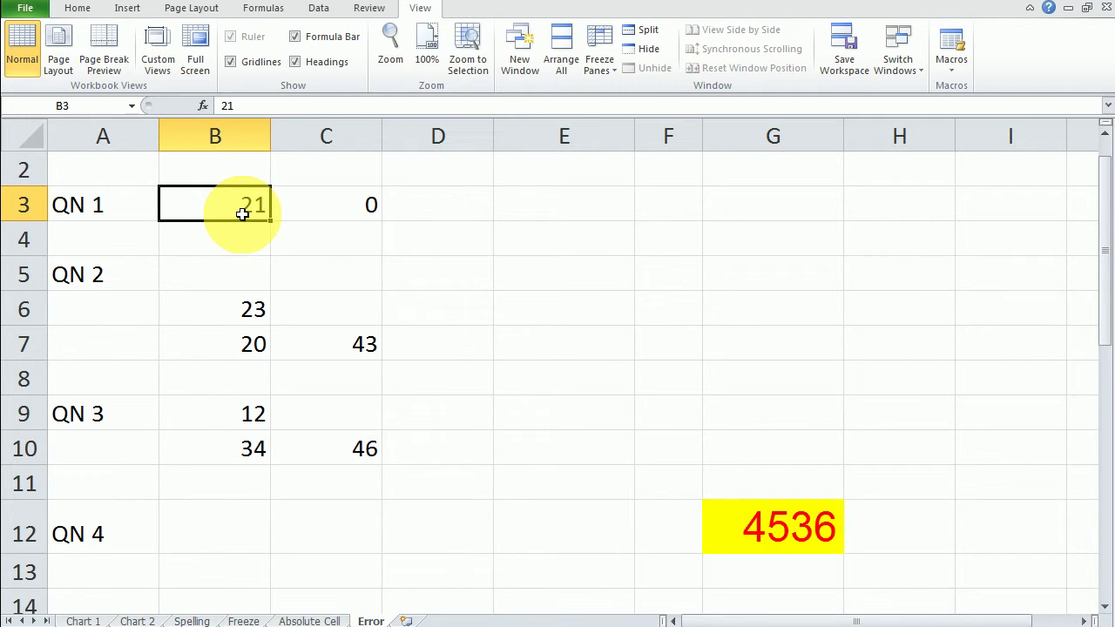
pyautogui.click(300, 201)
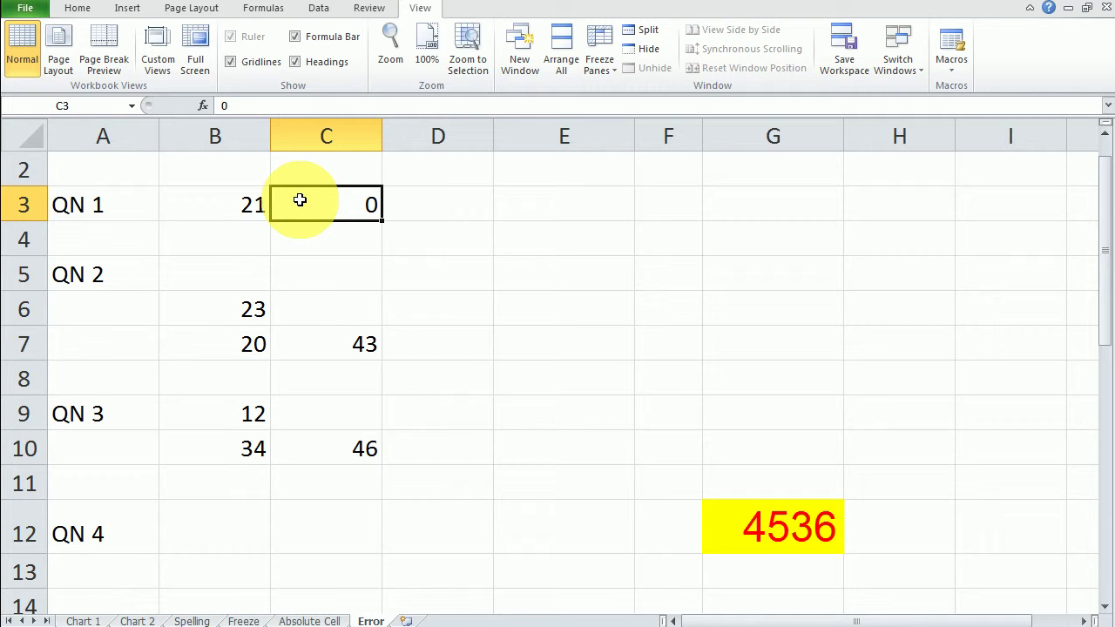
pyautogui.click(446, 202)
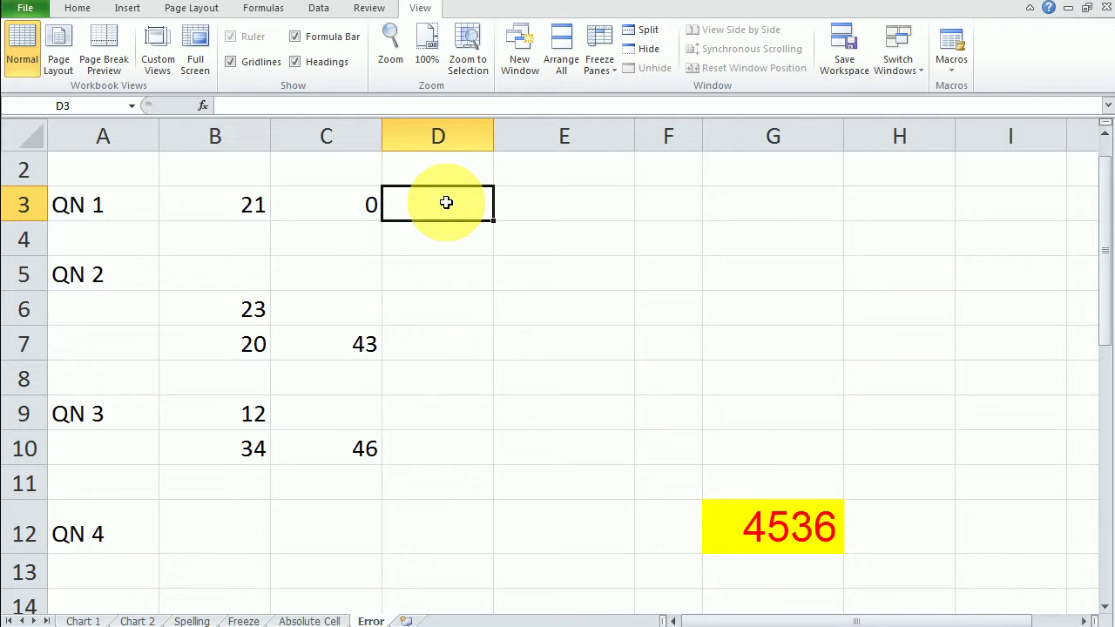
pyautogui.click(263, 188)
pyautogui.click(302, 192)
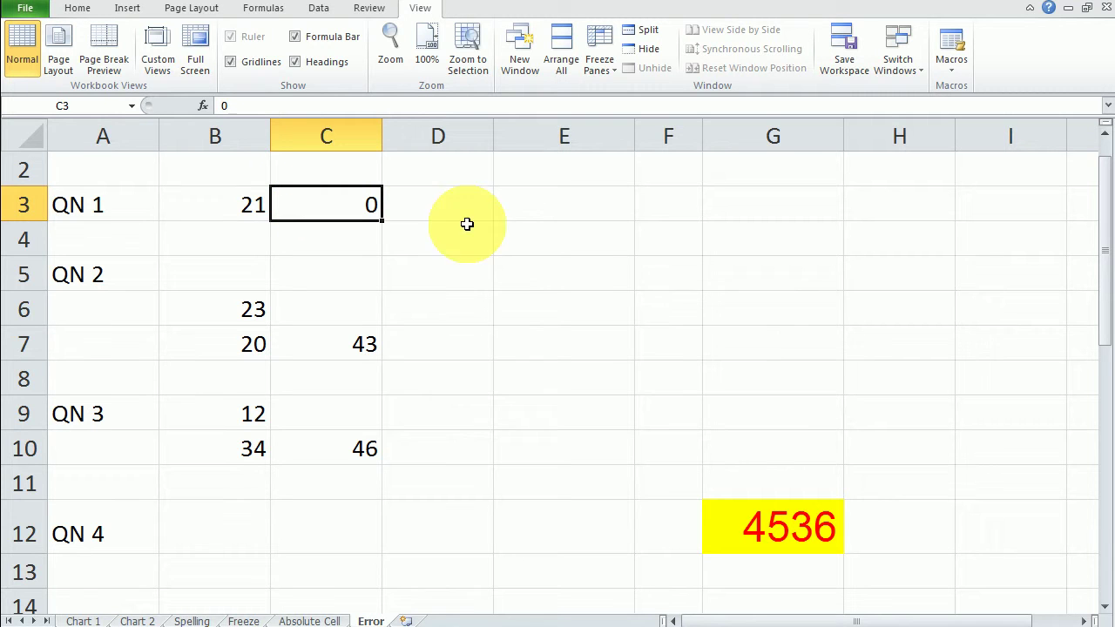
pyautogui.click(663, 272)
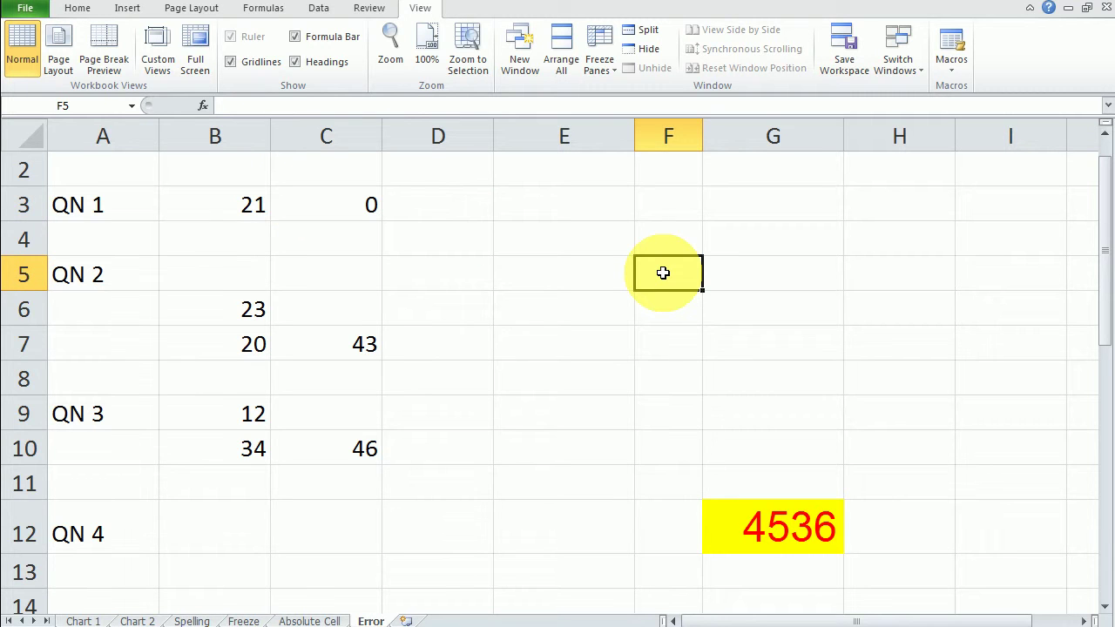
# Enter the formula =B3/C3 in cell D3 for QN 1 and reselect that cell.
pyautogui.click(415, 198)
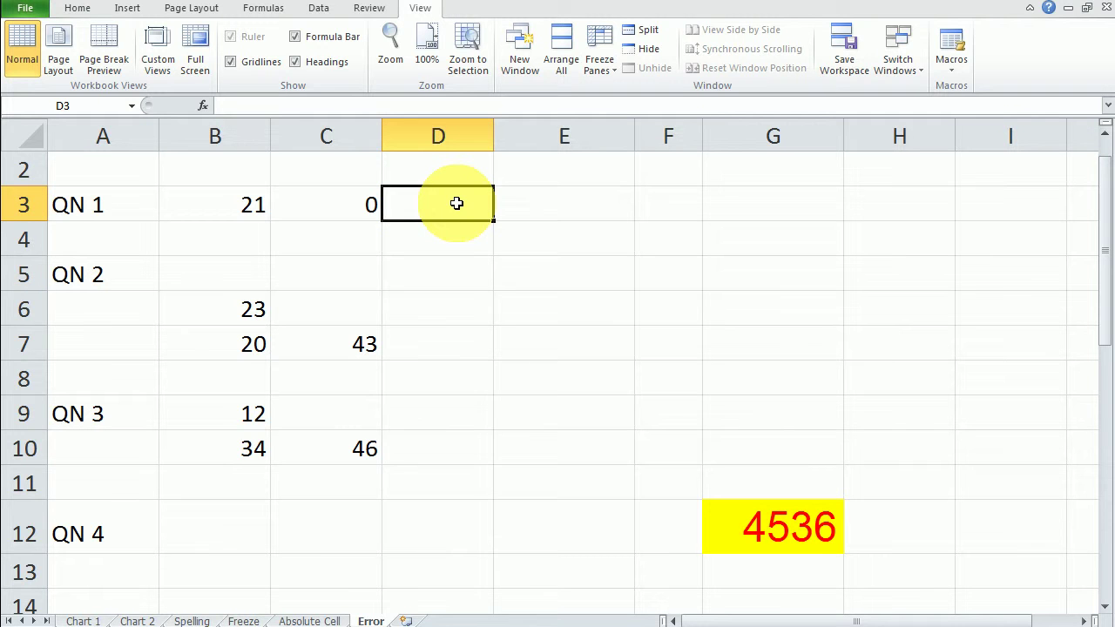
pyautogui.write('=')
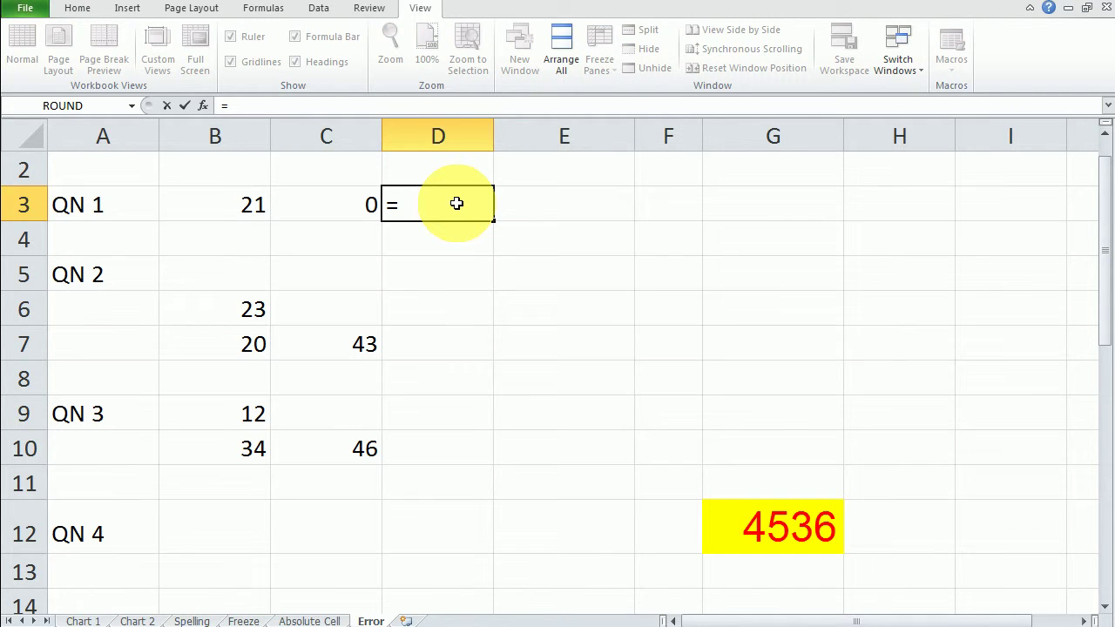
pyautogui.click(252, 204)
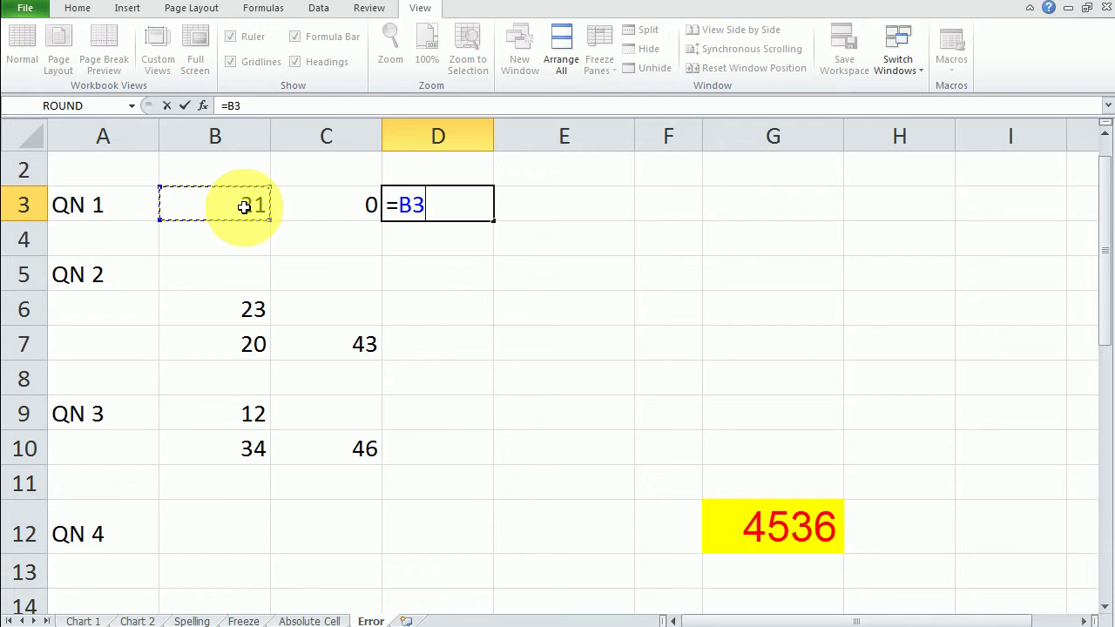
pyautogui.write('/')
pyautogui.click(314, 206)
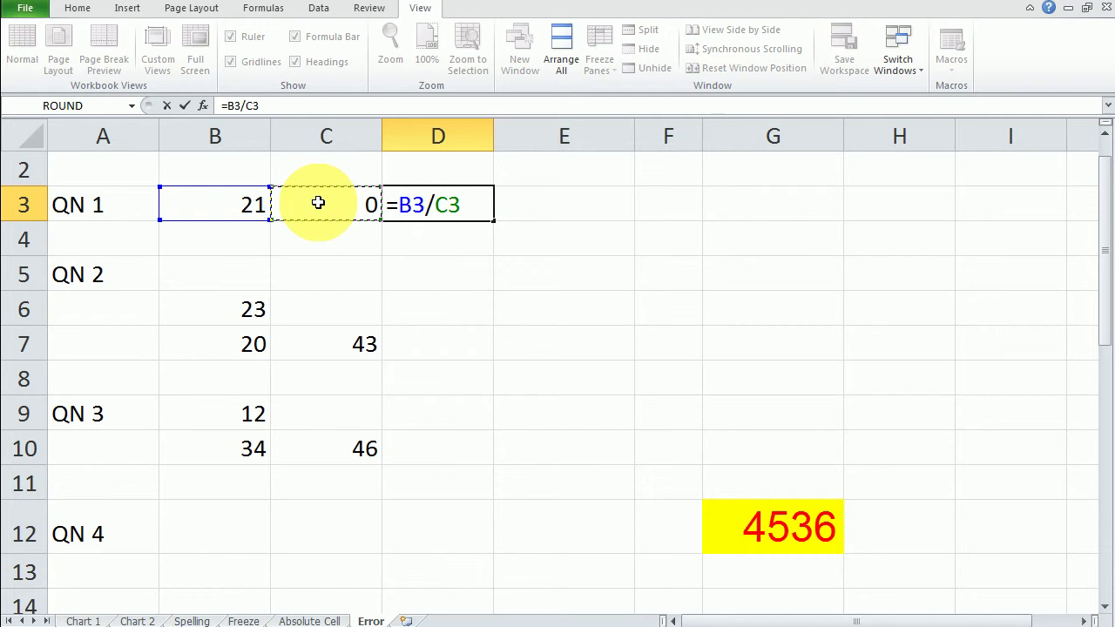
pyautogui.press('Return')
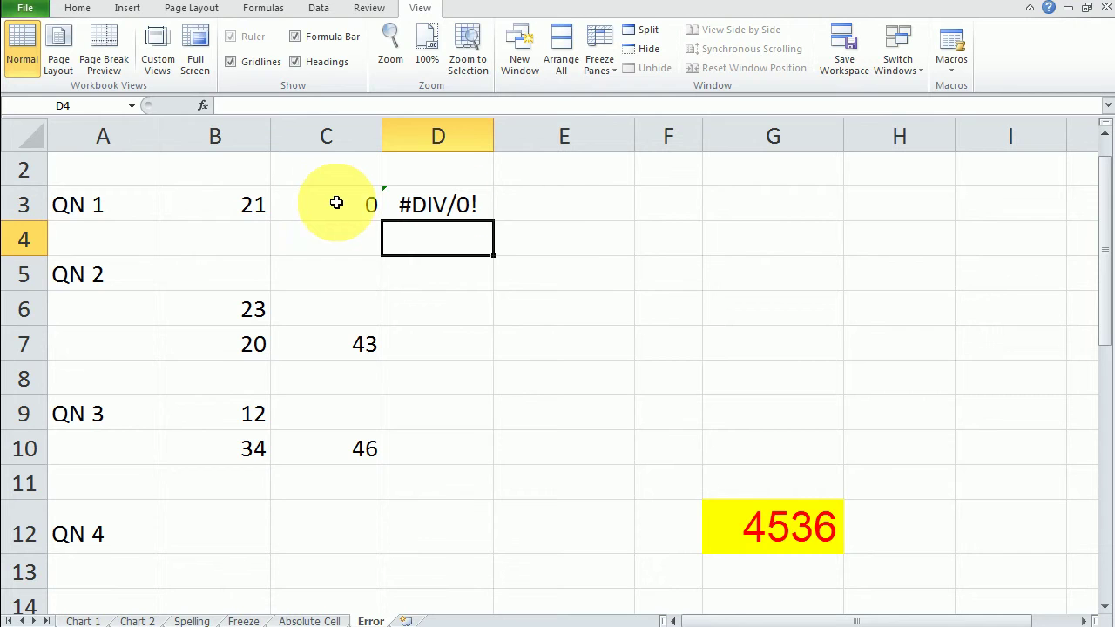
pyautogui.click(461, 215)
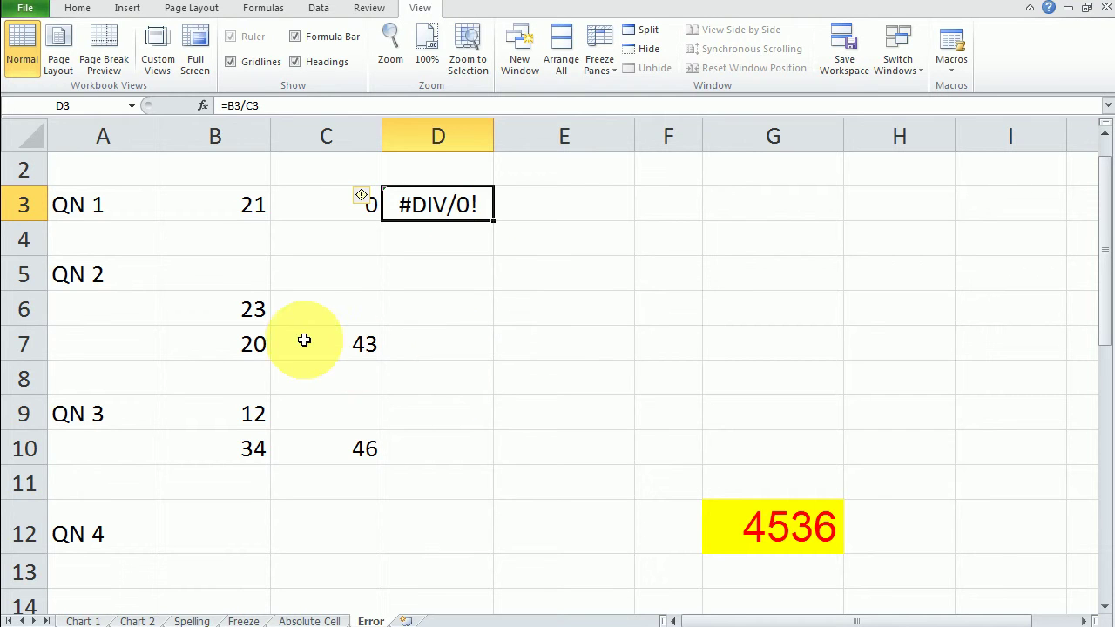
# Check the QN 2 formula in C7 against its source cells, and delete cell B6 with the cells below shifted up.
pyautogui.click(348, 349)
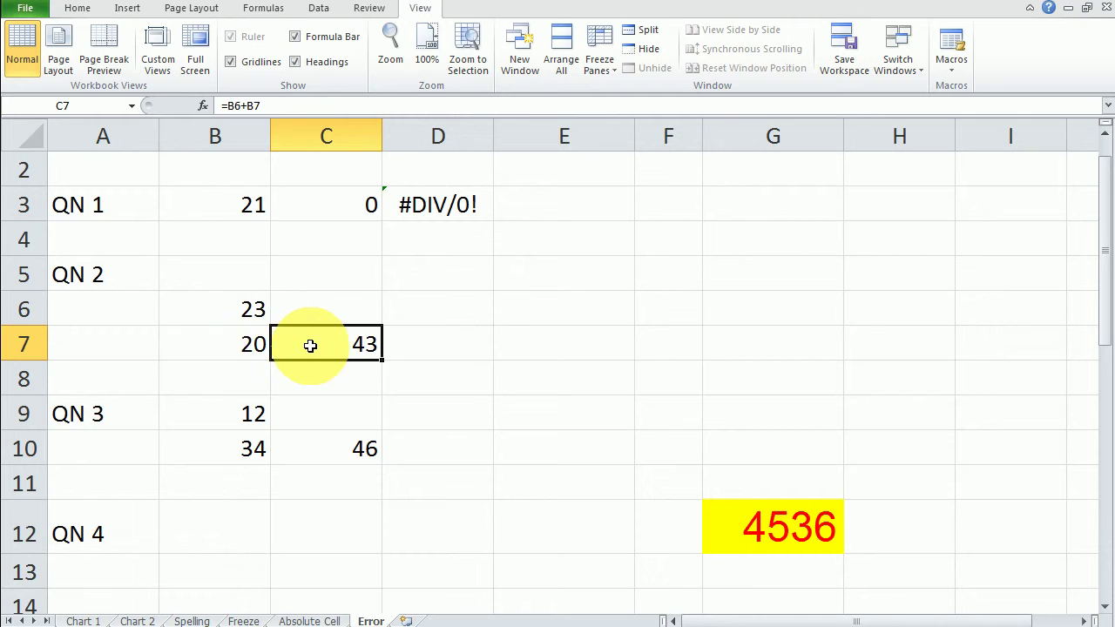
pyautogui.click(229, 298)
pyautogui.click(232, 354)
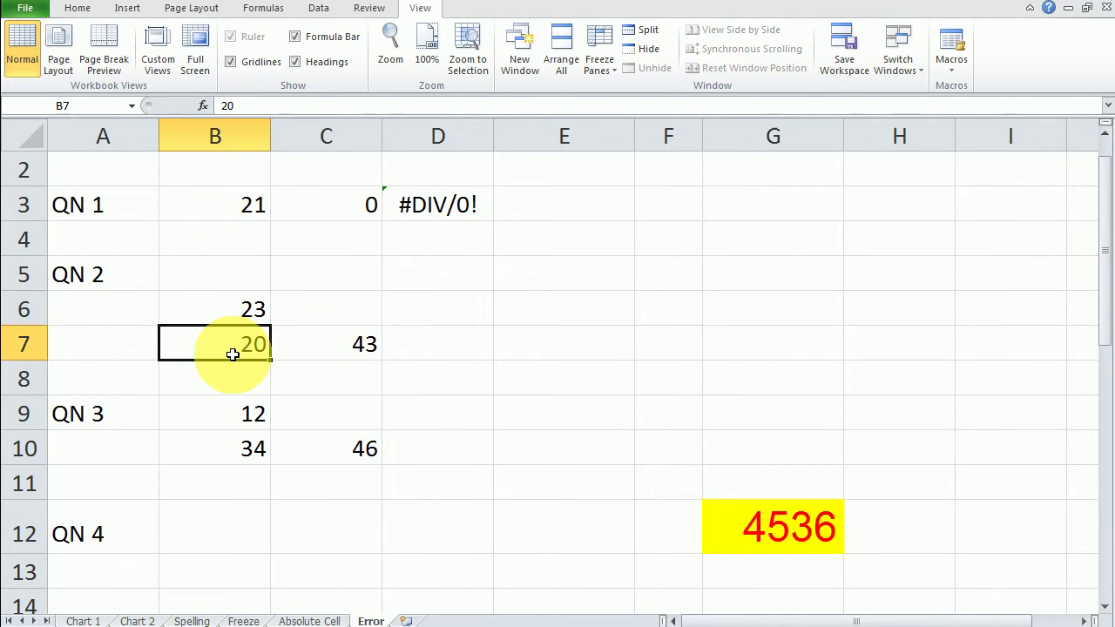
pyautogui.click(344, 353)
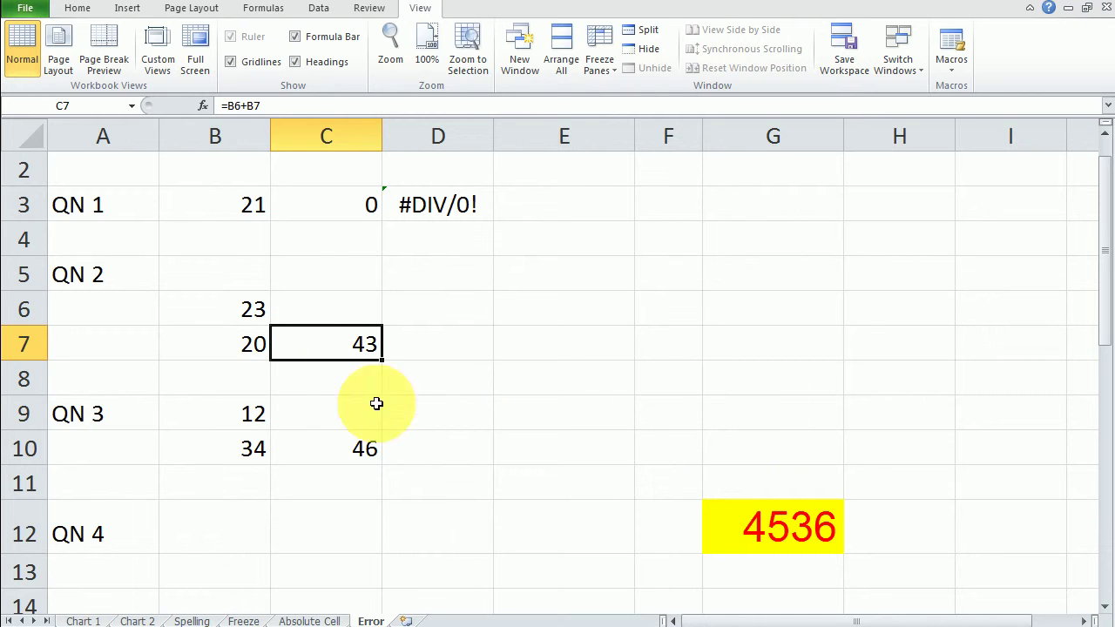
pyautogui.click(213, 317)
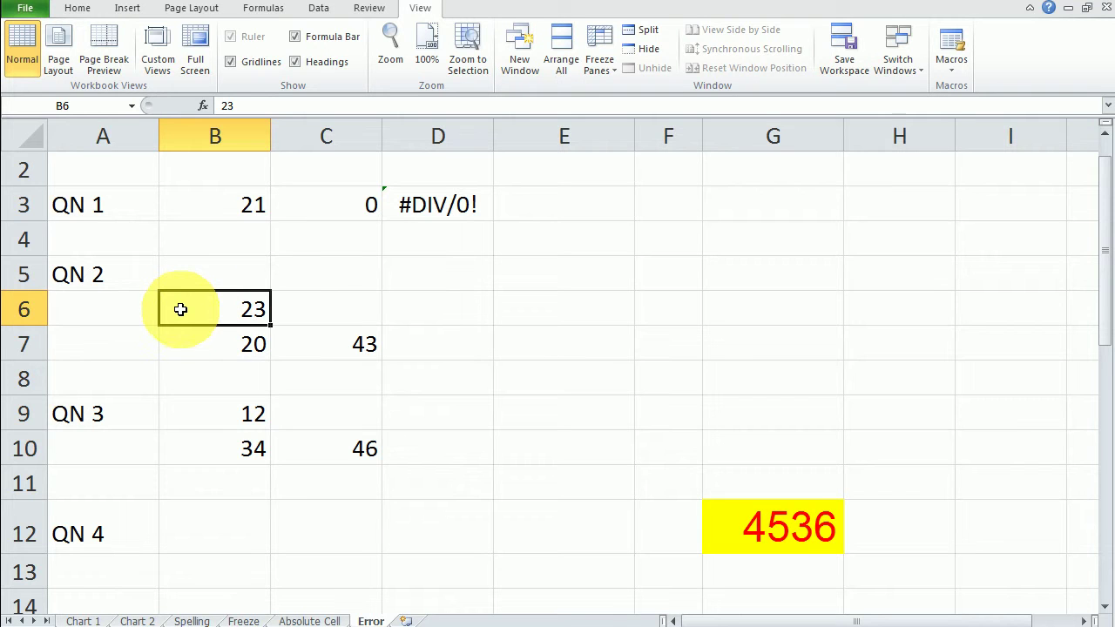
pyautogui.rightClick(180, 310)
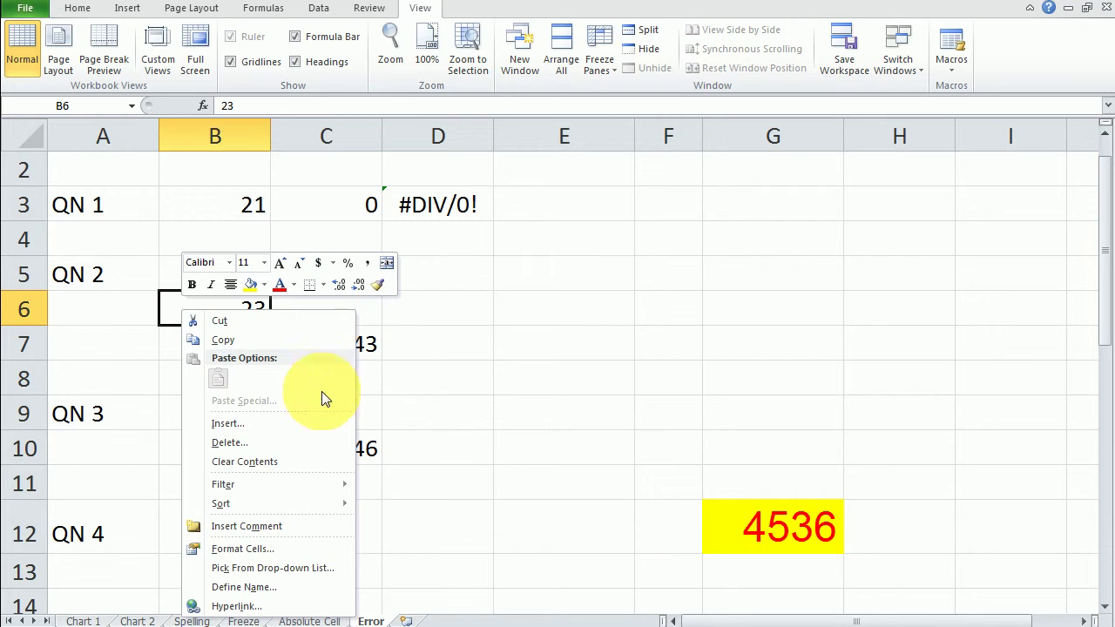
pyautogui.click(249, 440)
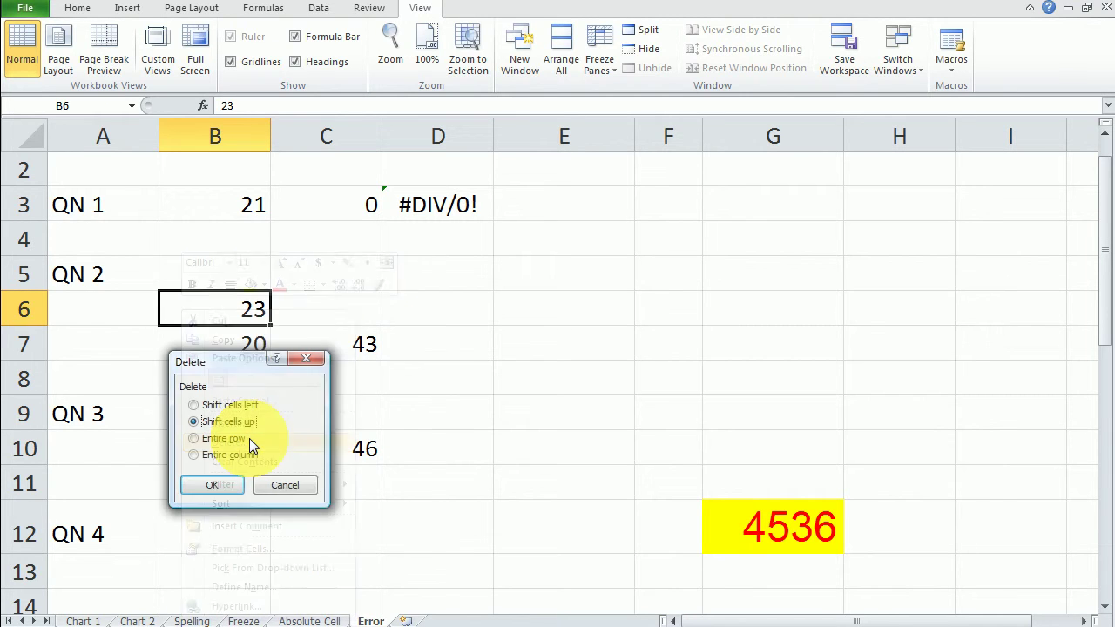
pyautogui.click(233, 479)
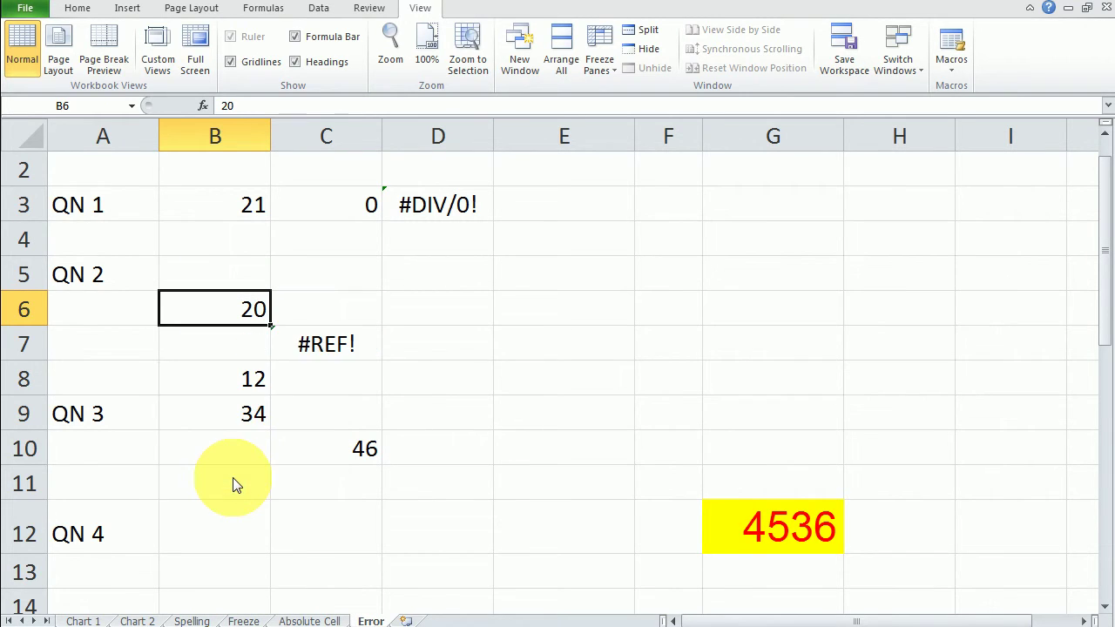
# Compare the QN 2 formula in C7 with the QN 1 division in D3 and its divisor in C3.
pyautogui.click(326, 344)
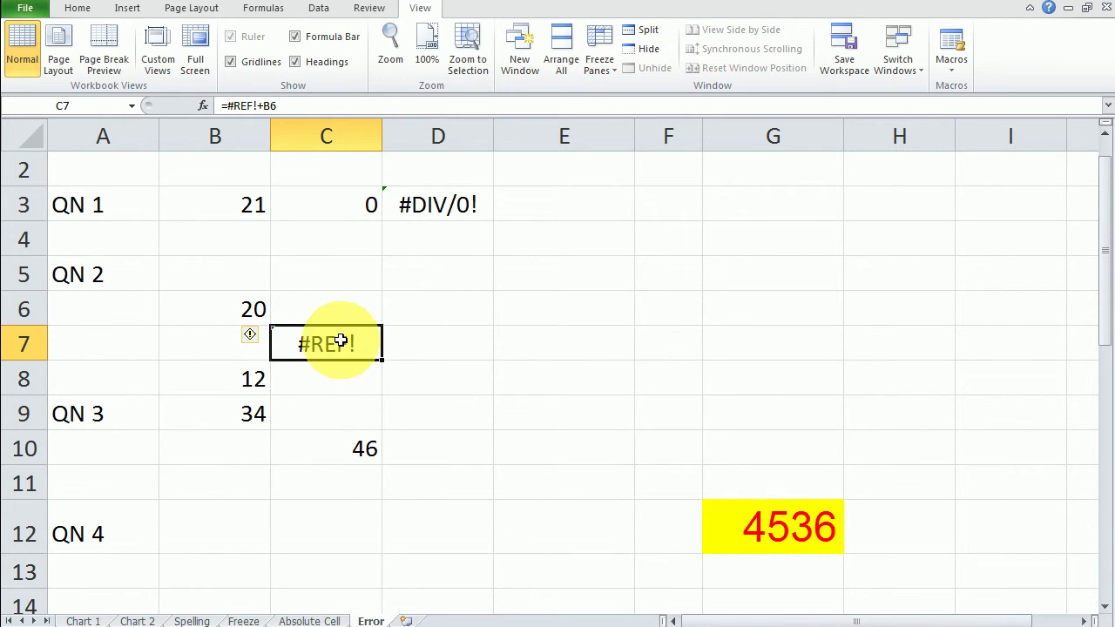
pyautogui.click(429, 211)
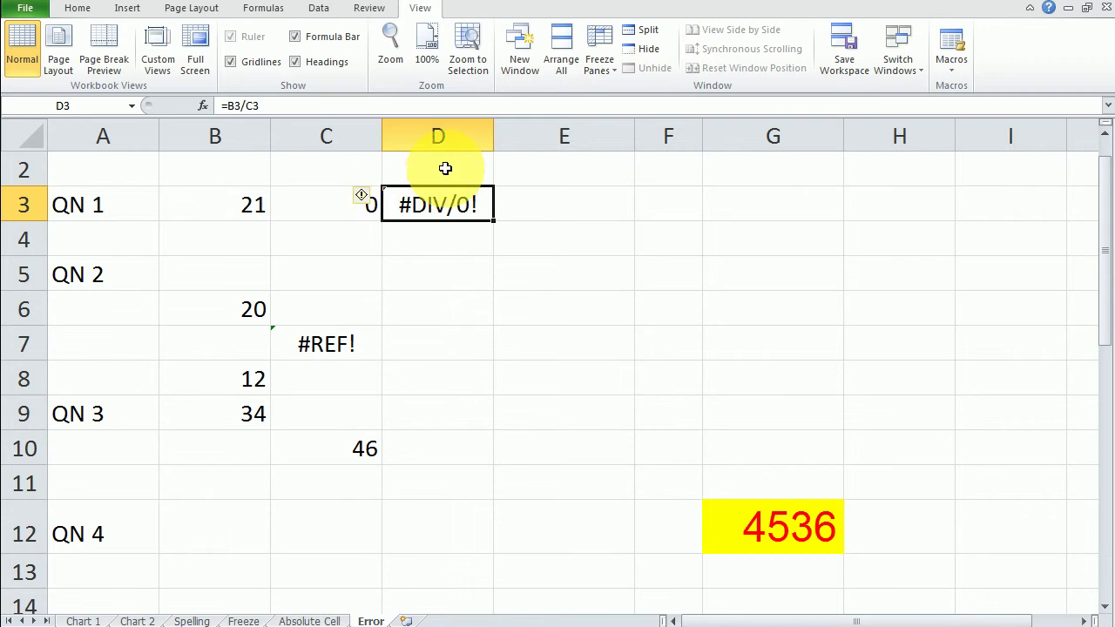
pyautogui.click(326, 205)
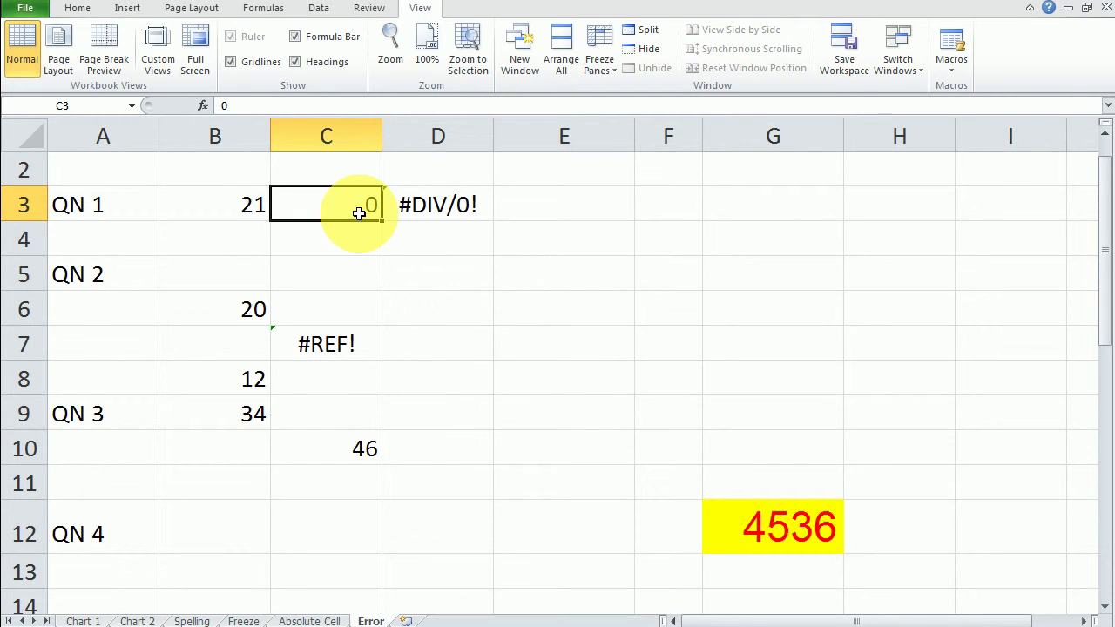
pyautogui.click(311, 346)
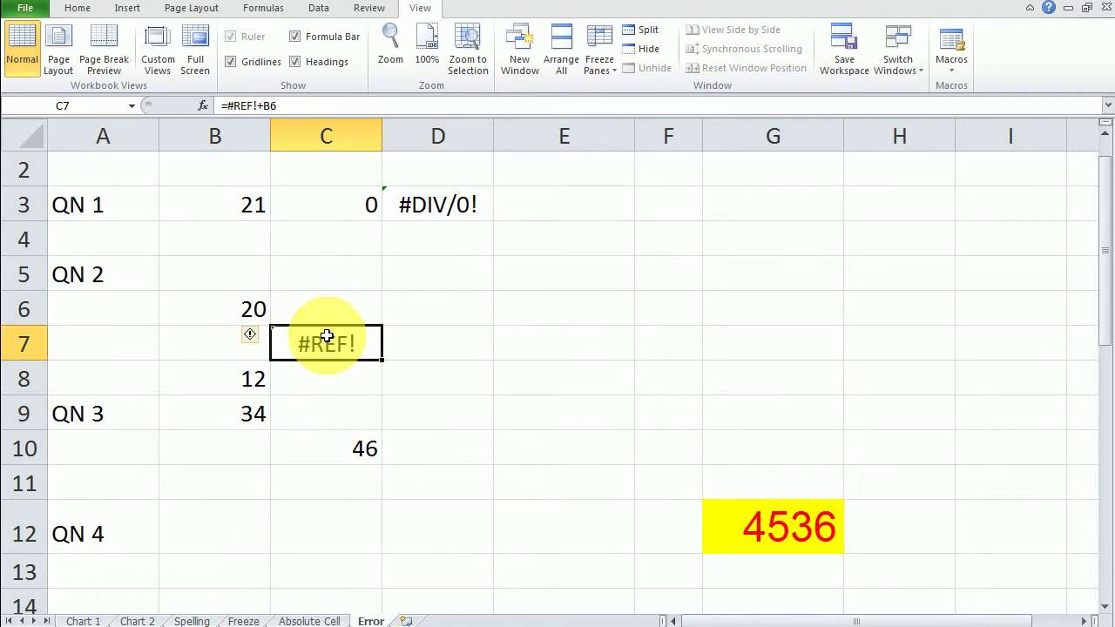
pyautogui.click(249, 275)
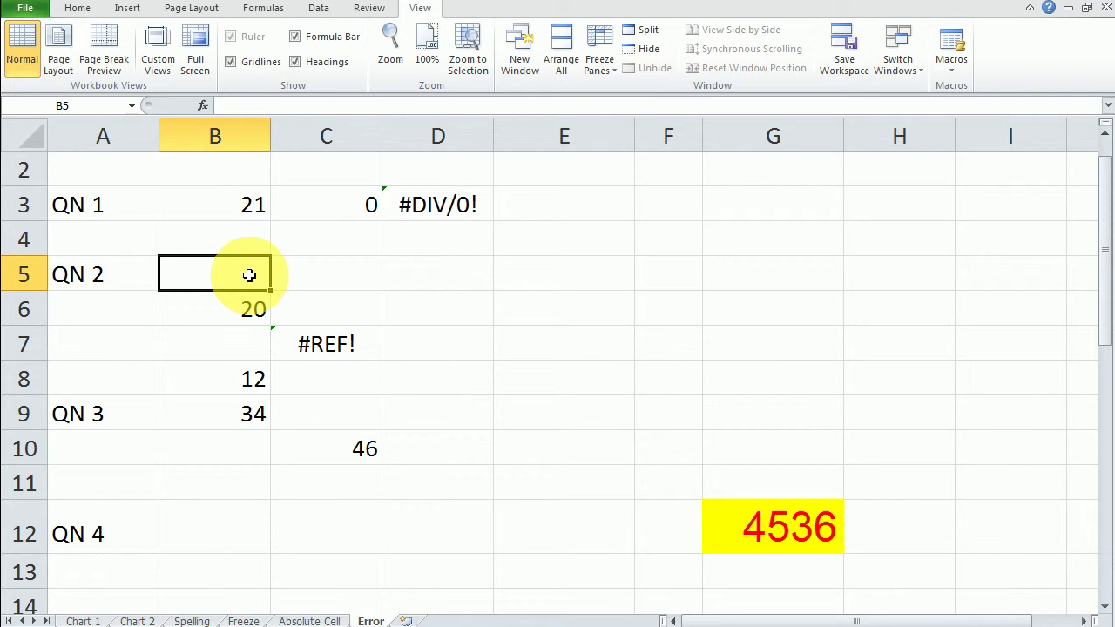
pyautogui.click(315, 348)
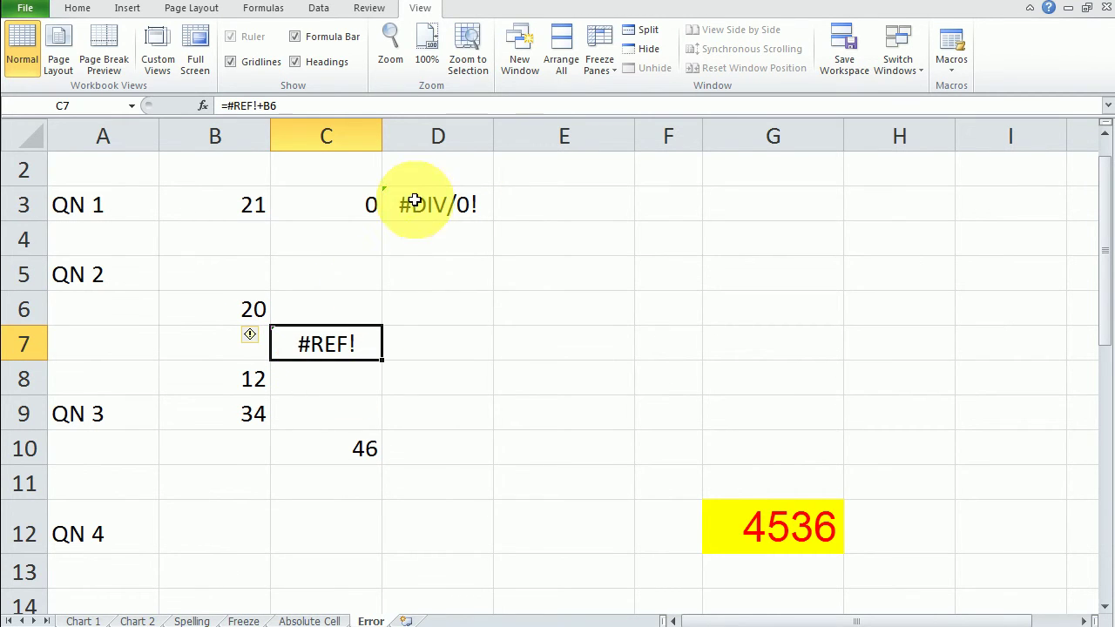
# Misspell the function name SUM as SUn in the QN 3 formula in cell C10, keeping the range B8:B9.
pyautogui.click(292, 453)
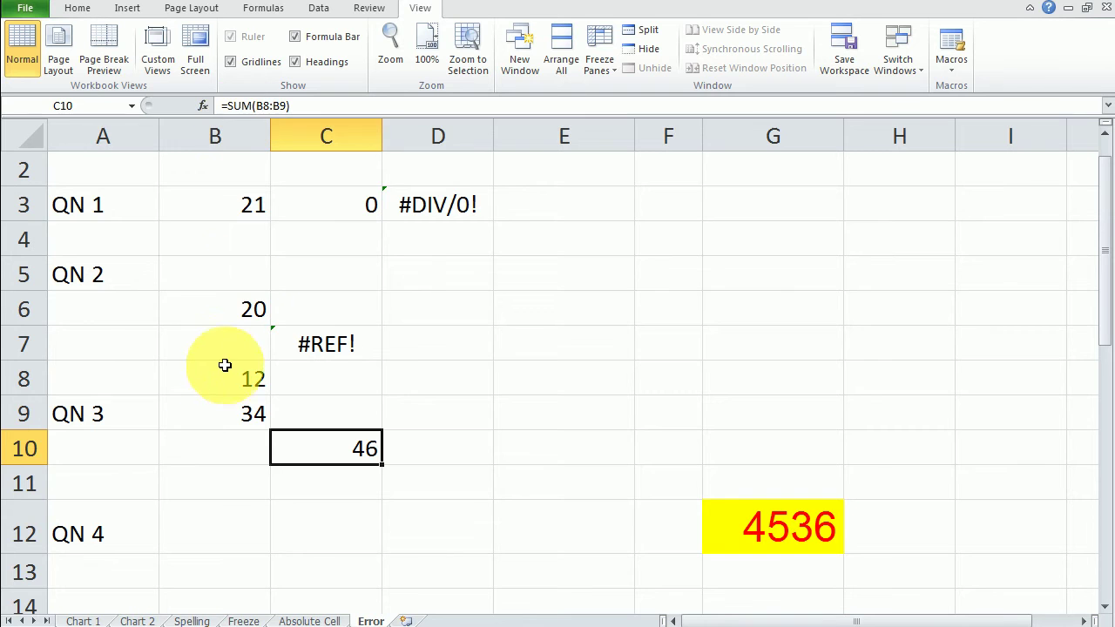
pyautogui.moveTo(224, 381); pyautogui.dragTo(223, 420)
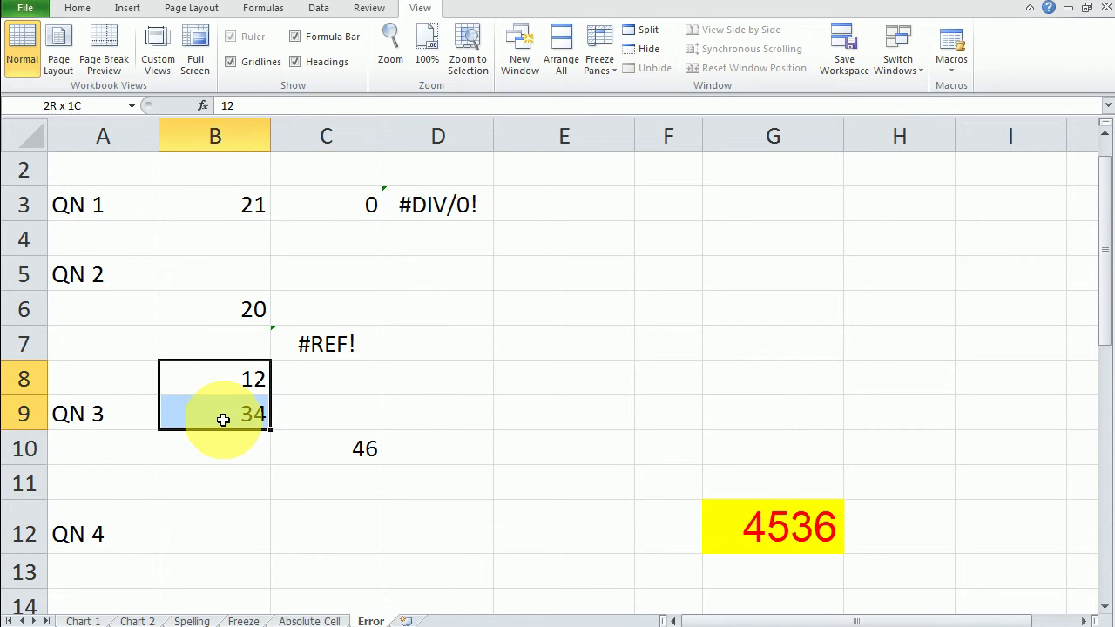
pyautogui.click(363, 455)
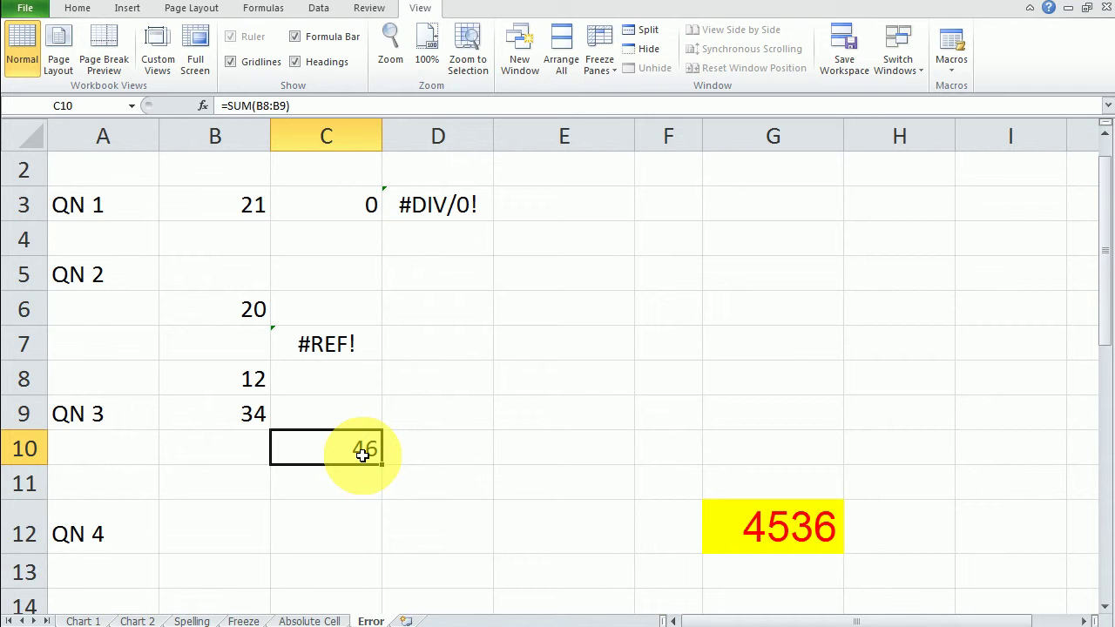
pyautogui.click(251, 109)
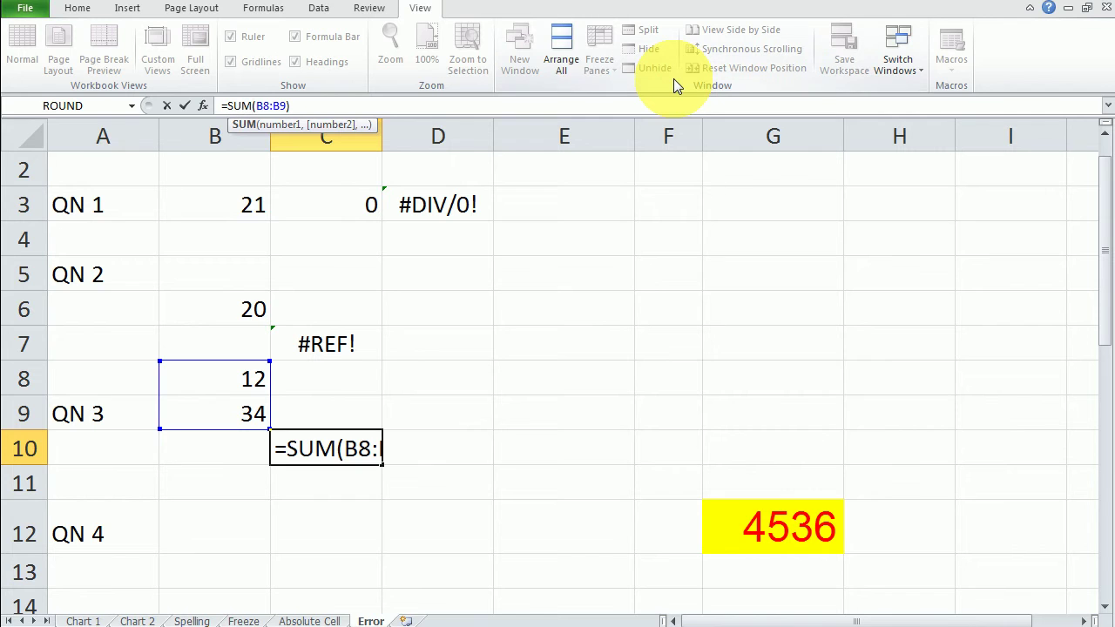
pyautogui.press('BackSpace')
pyautogui.write('n')
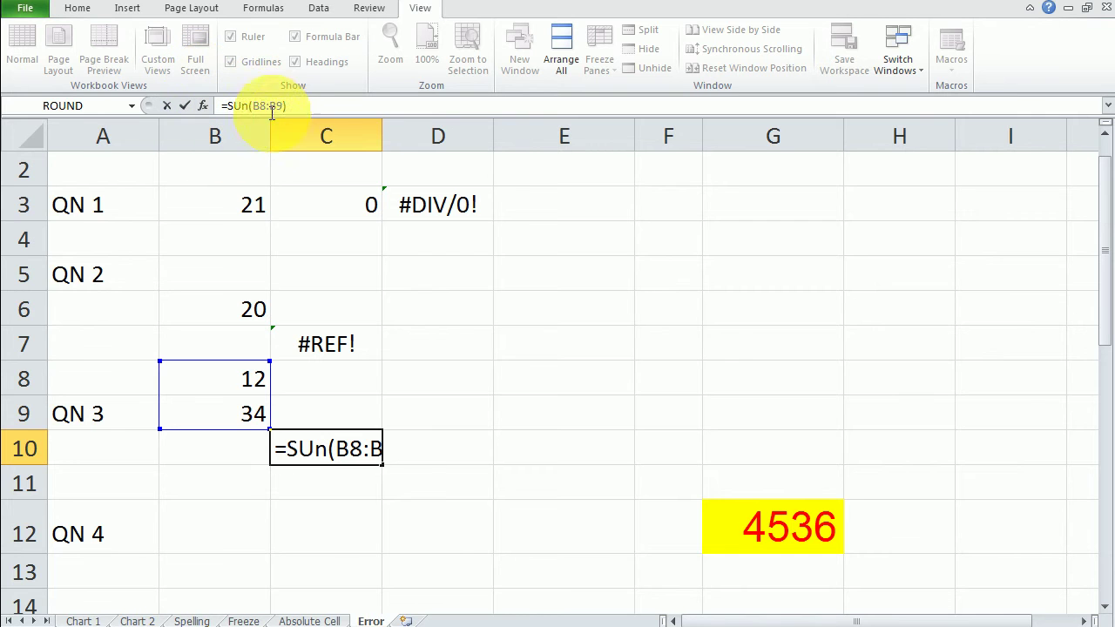
pyautogui.press('Return')
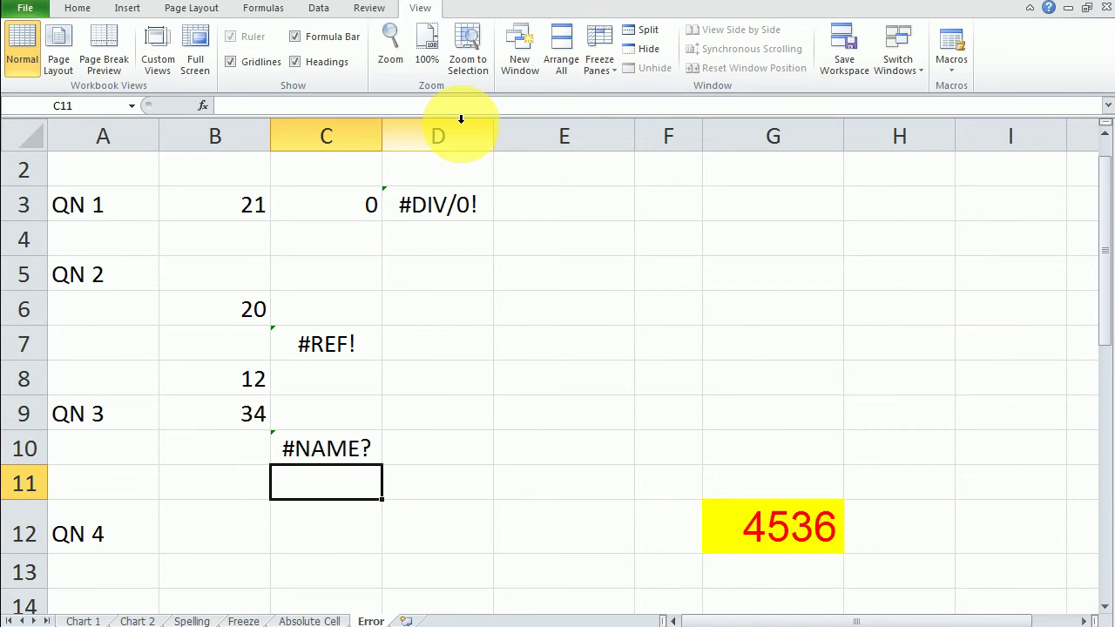
# Check the misspelled QN 3 formula in C10 and the highlighted QN 4 number in G12.
pyautogui.click(365, 446)
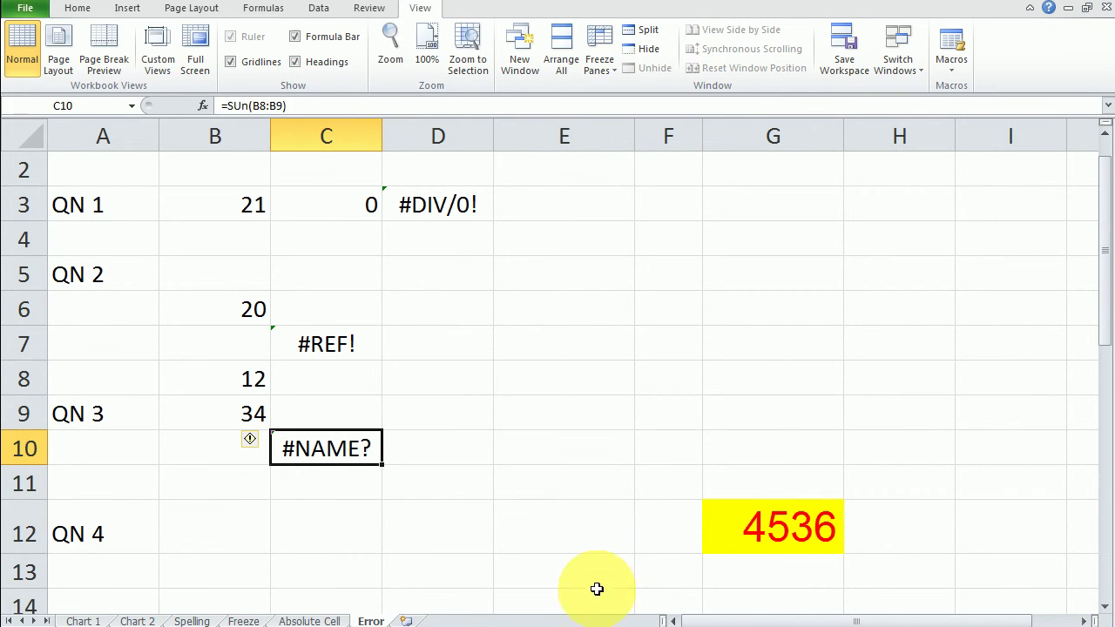
pyautogui.click(568, 512)
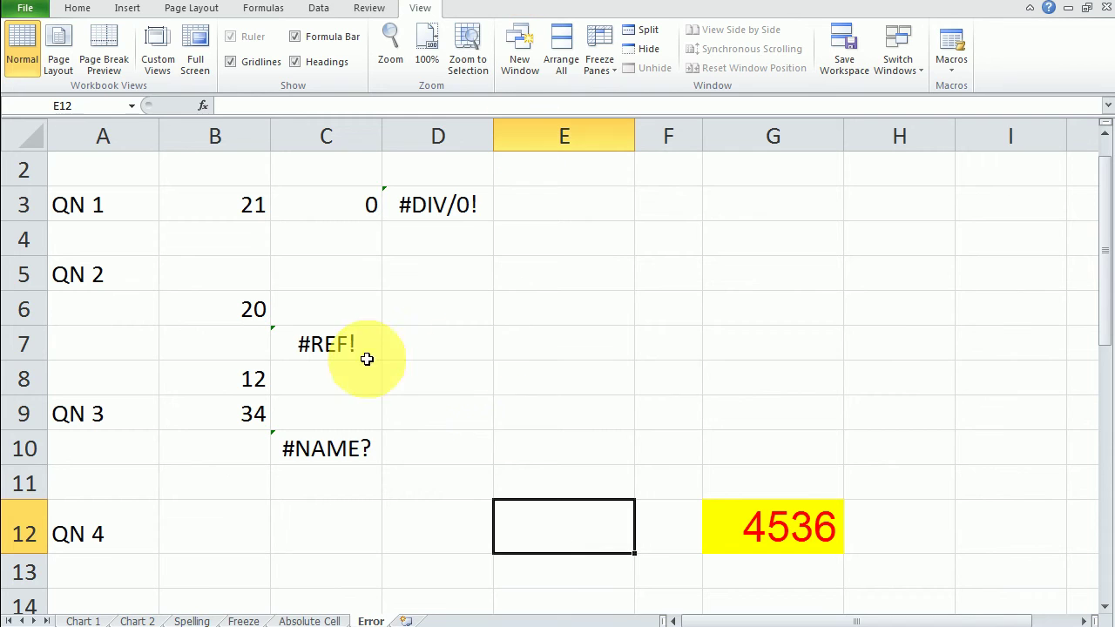
pyautogui.click(751, 532)
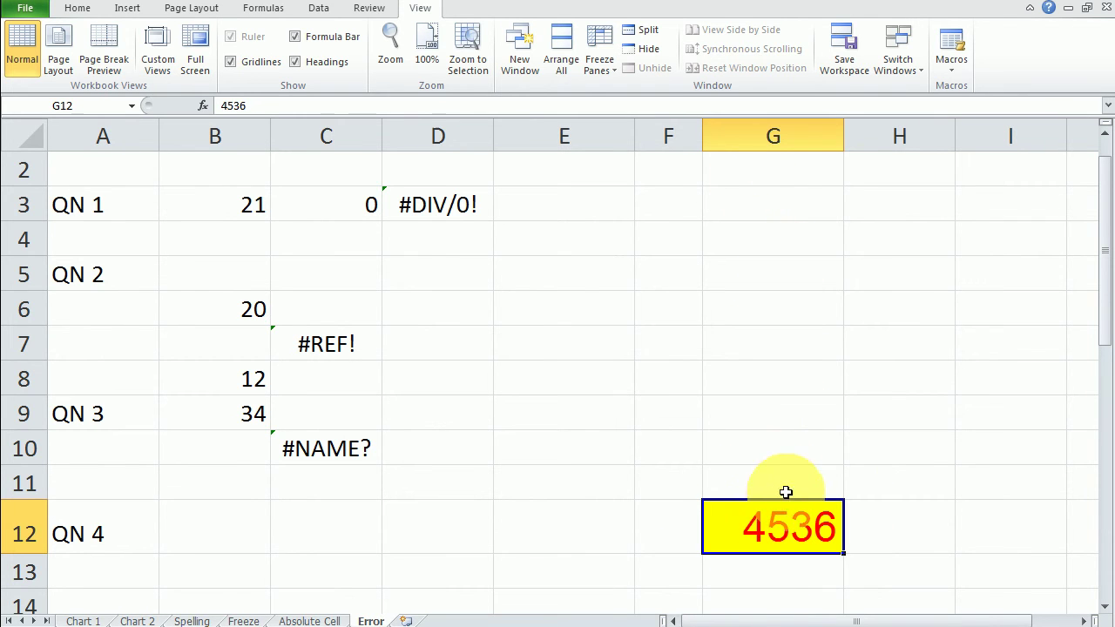
pyautogui.click(650, 477)
# Copy the highlighted number from G12 into the narrower cell F11 with its formatting, and reselect F11.
pyautogui.click(770, 526)
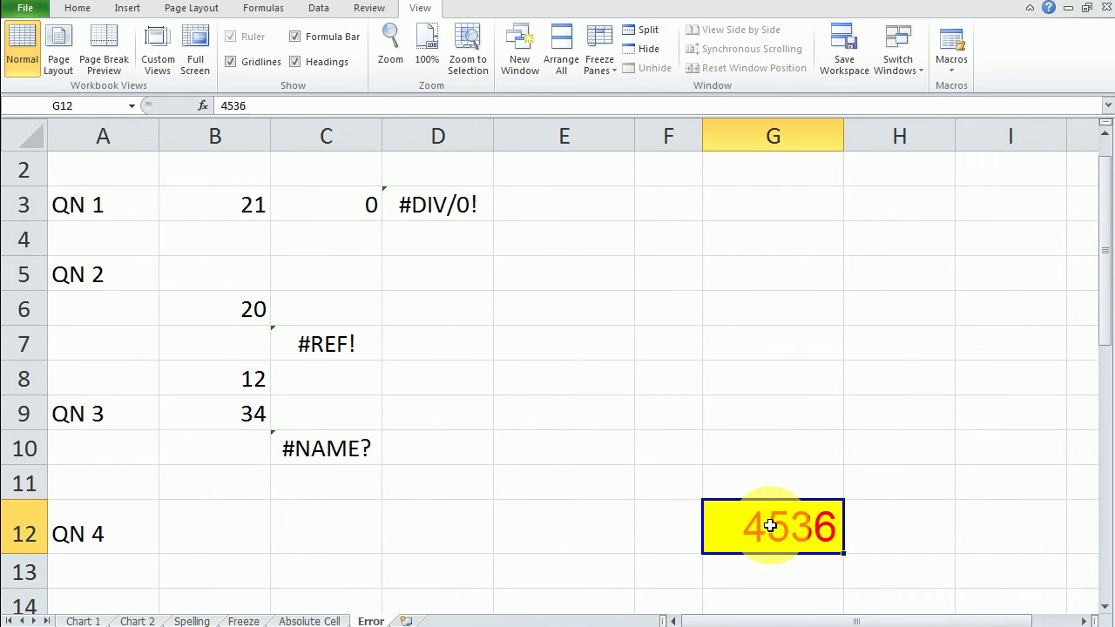
pyautogui.rightClick(770, 525)
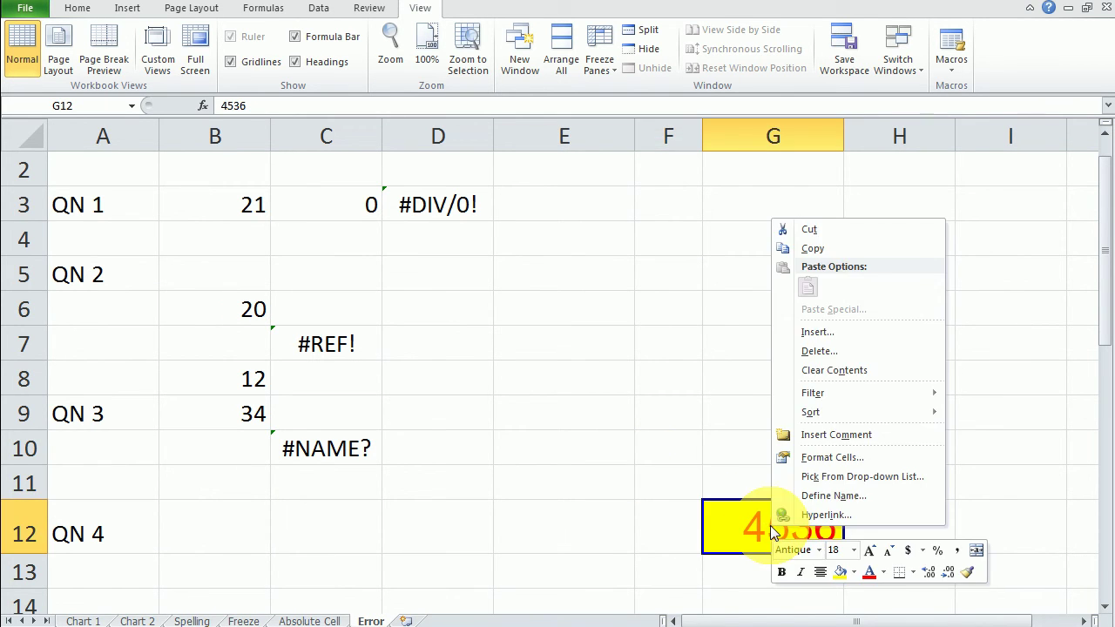
pyautogui.click(812, 248)
pyautogui.click(664, 491)
pyautogui.rightClick(664, 491)
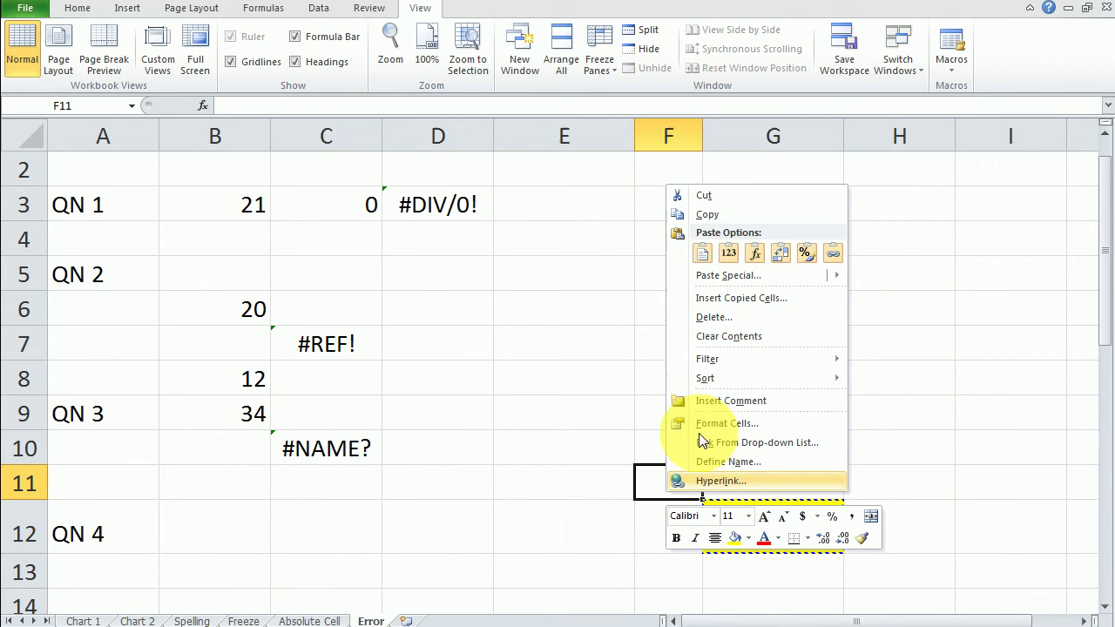
pyautogui.click(704, 251)
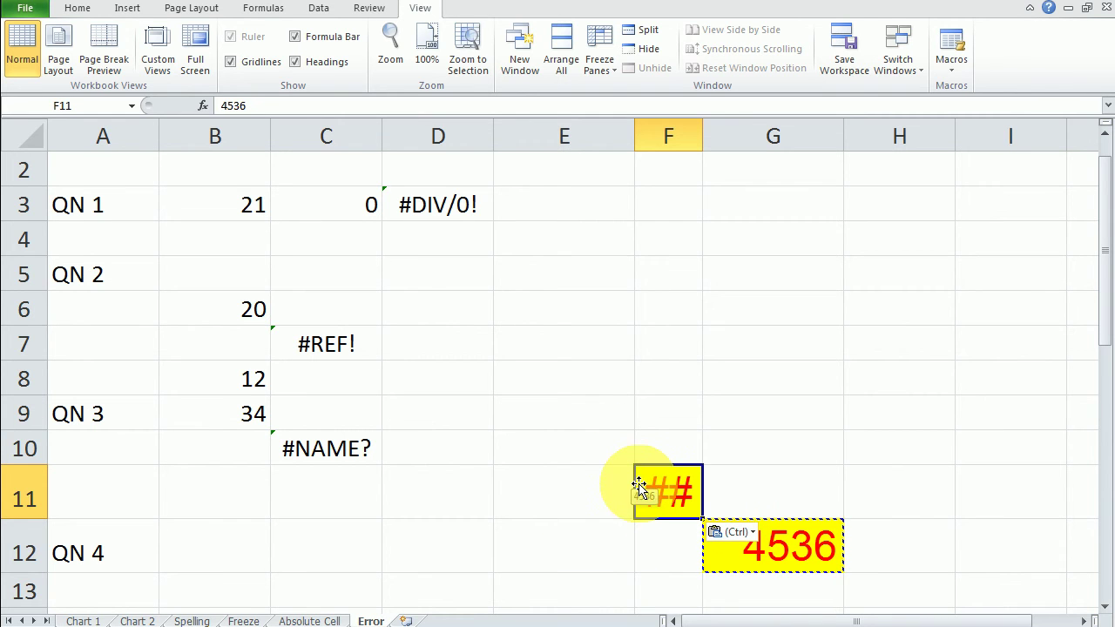
pyautogui.click(601, 481)
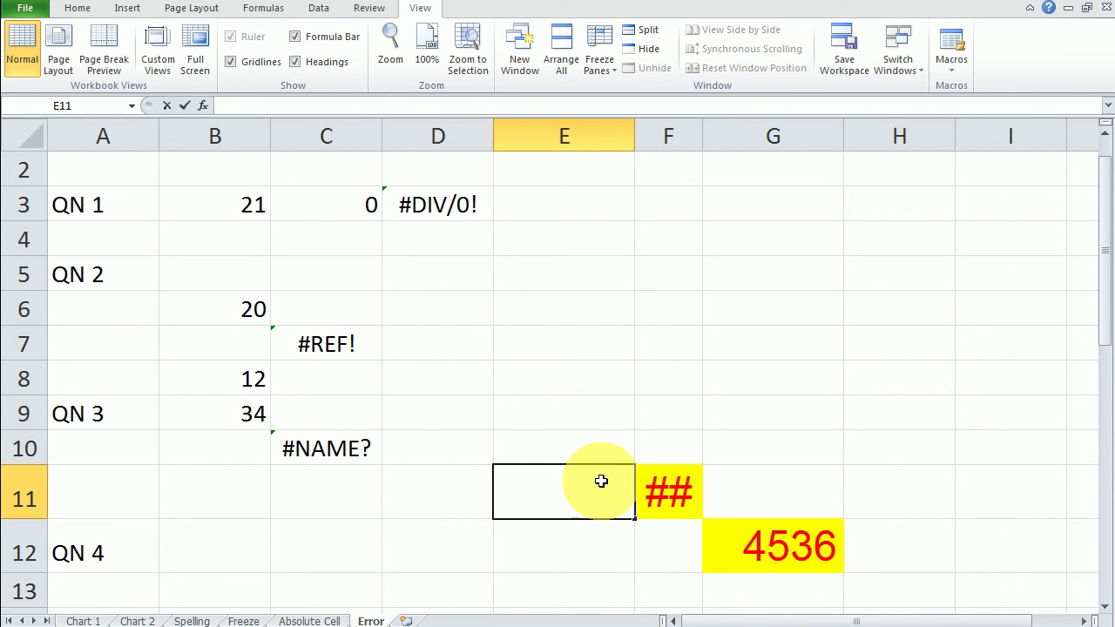
pyautogui.click(754, 493)
pyautogui.click(670, 499)
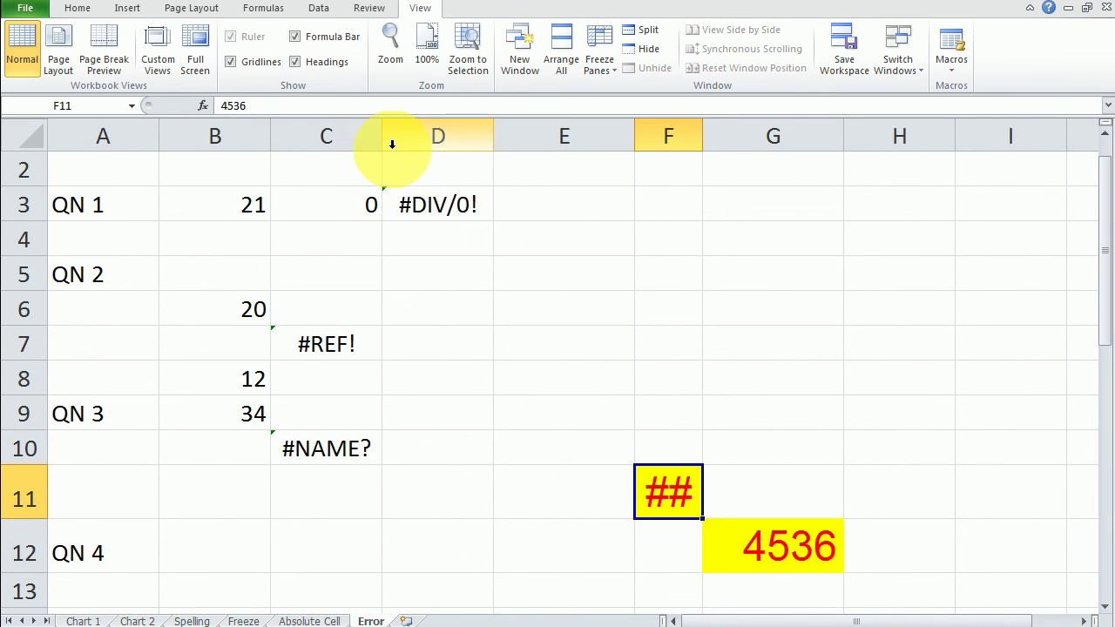
# Review the contents behind the errors in D3, C7, C10 and F11 one after another.
pyautogui.click(419, 207)
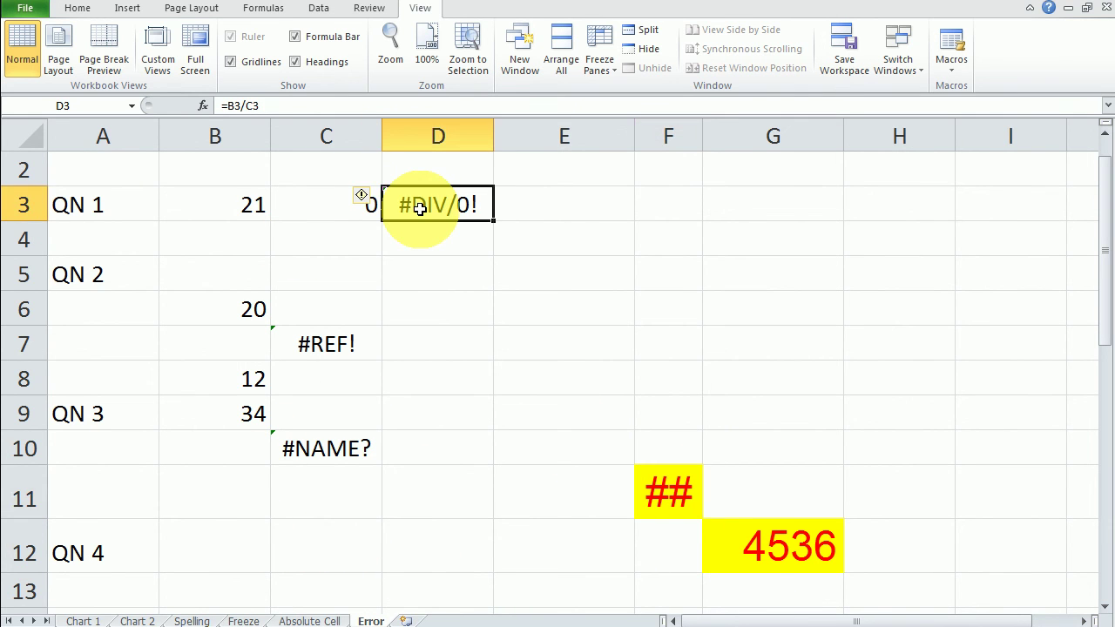
pyautogui.click(342, 338)
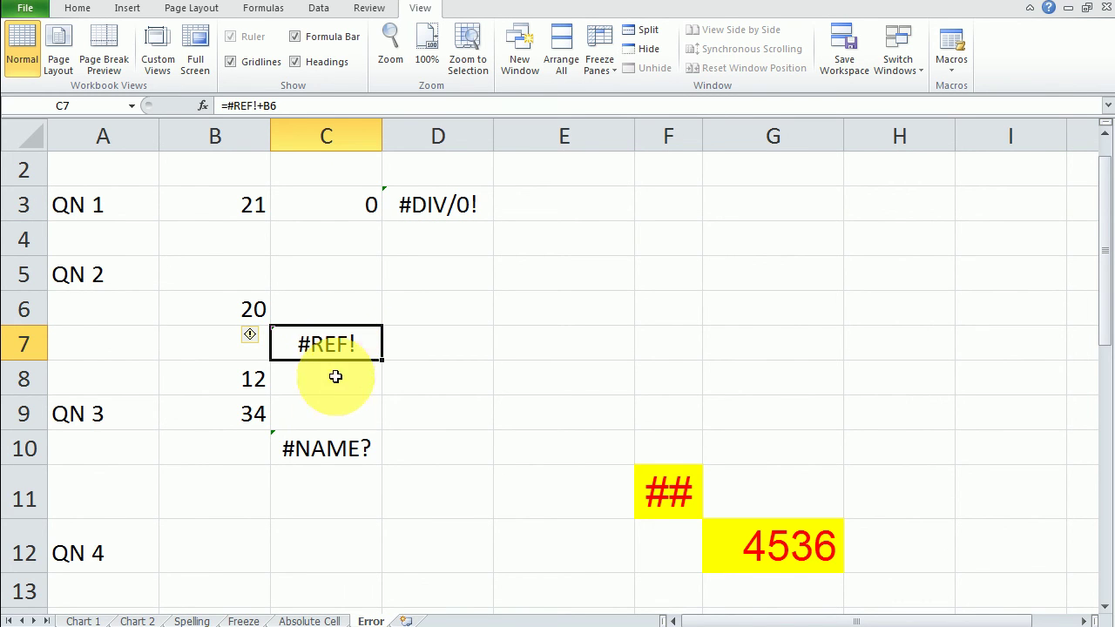
pyautogui.click(324, 448)
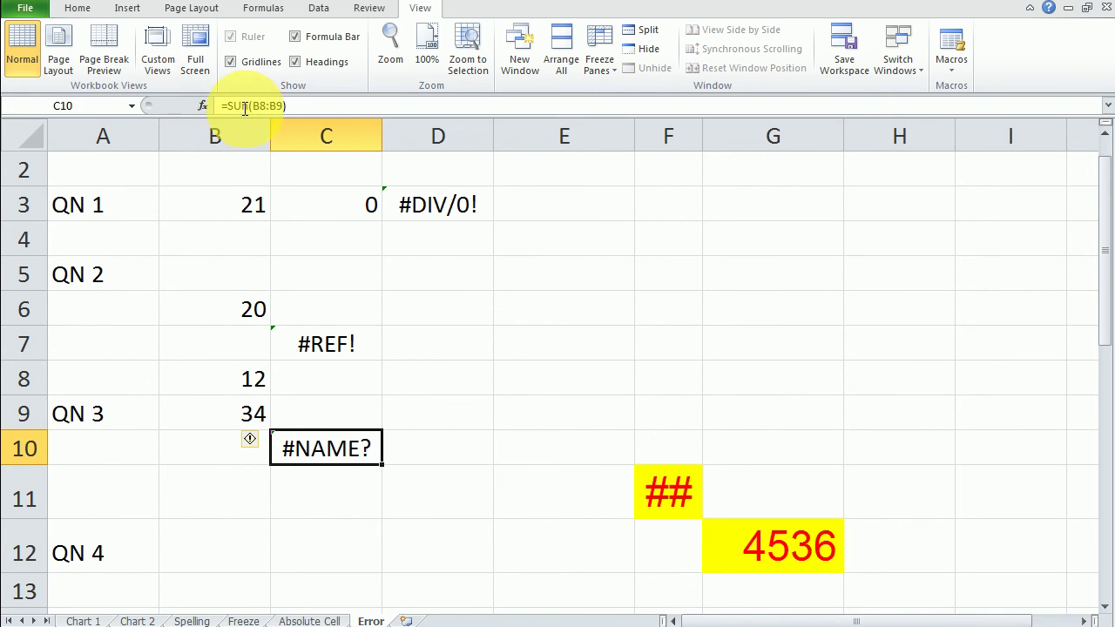
pyautogui.click(666, 504)
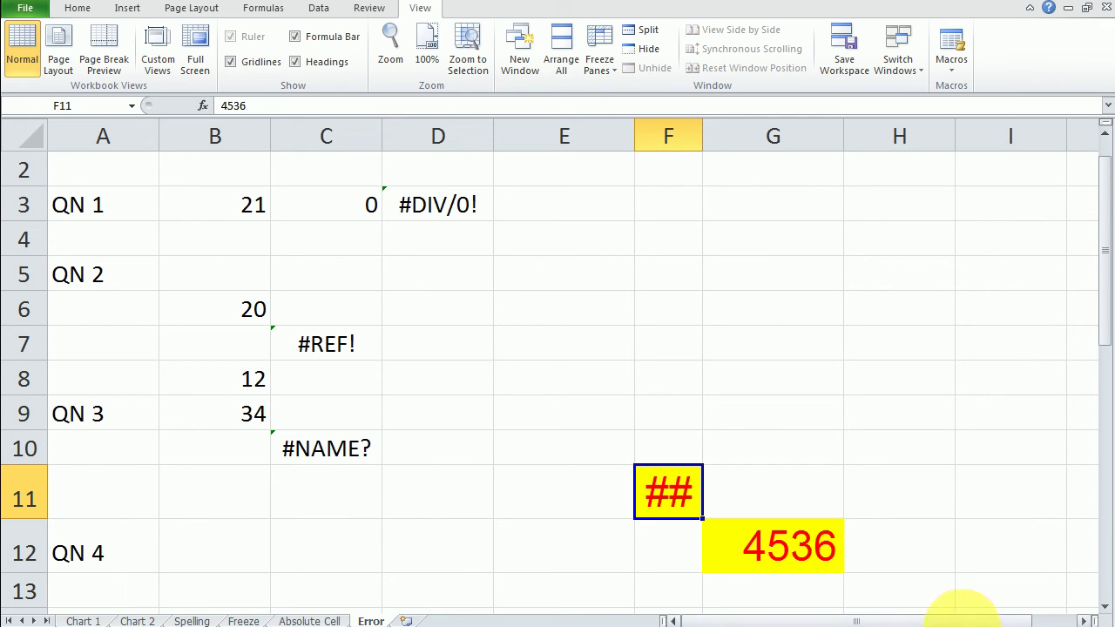
pyautogui.rightClick(957, 620)
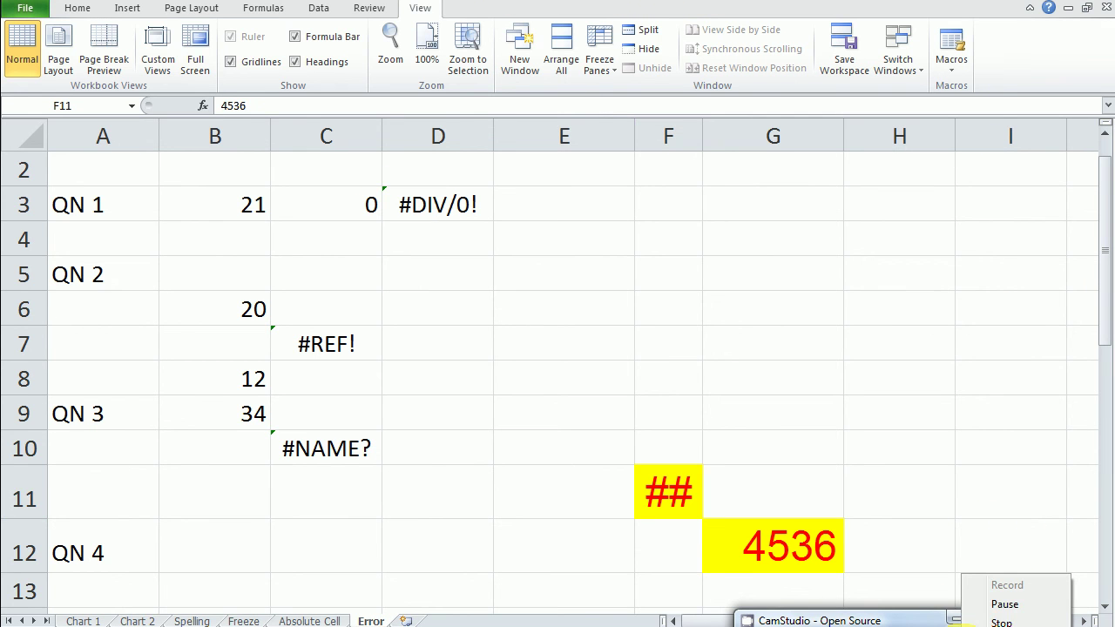